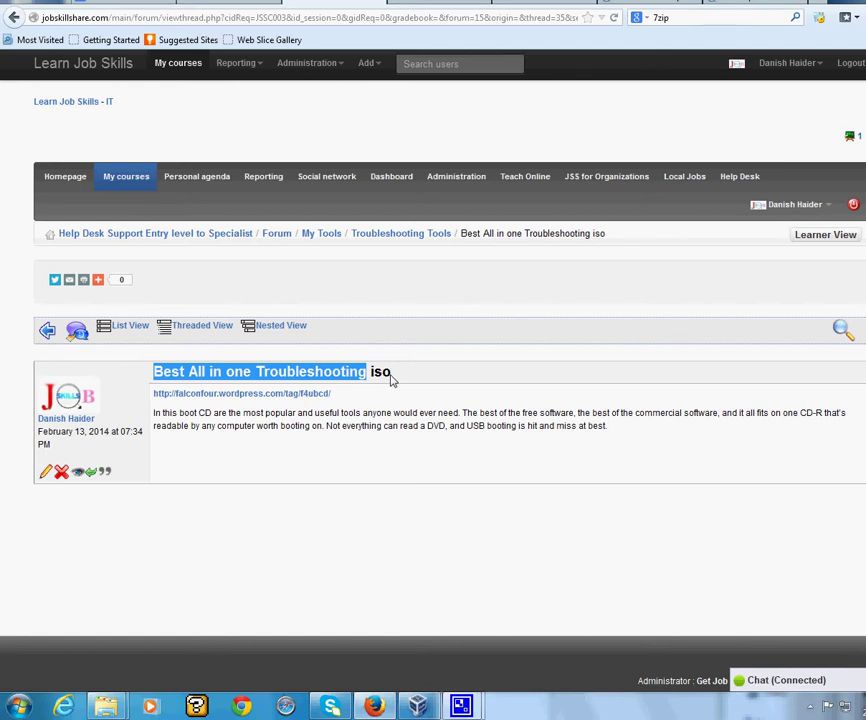
left_click_drag(392, 380, 155, 374)
left_click(385, 385)
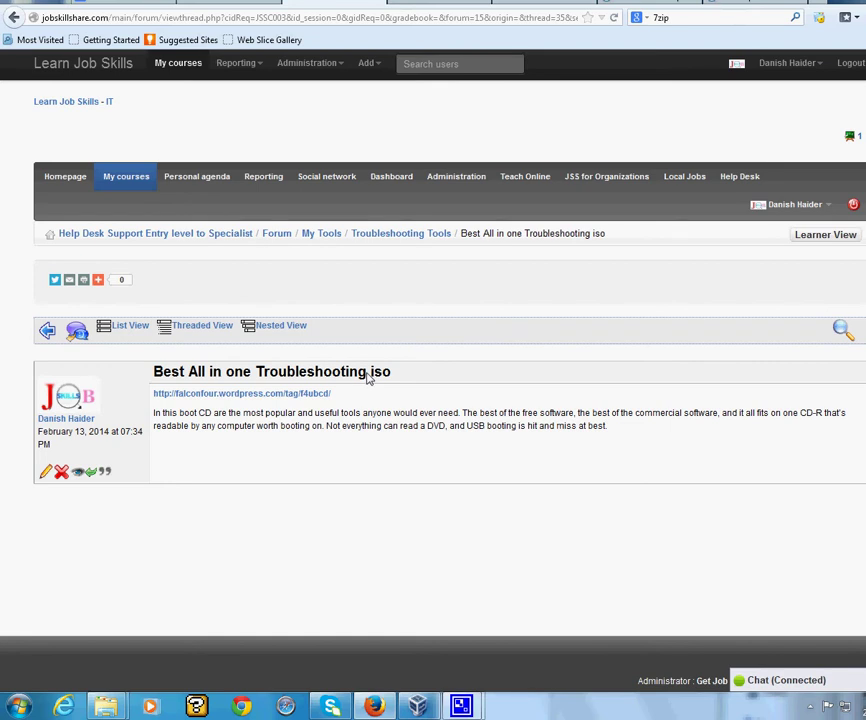
left_click_drag(368, 376, 159, 374)
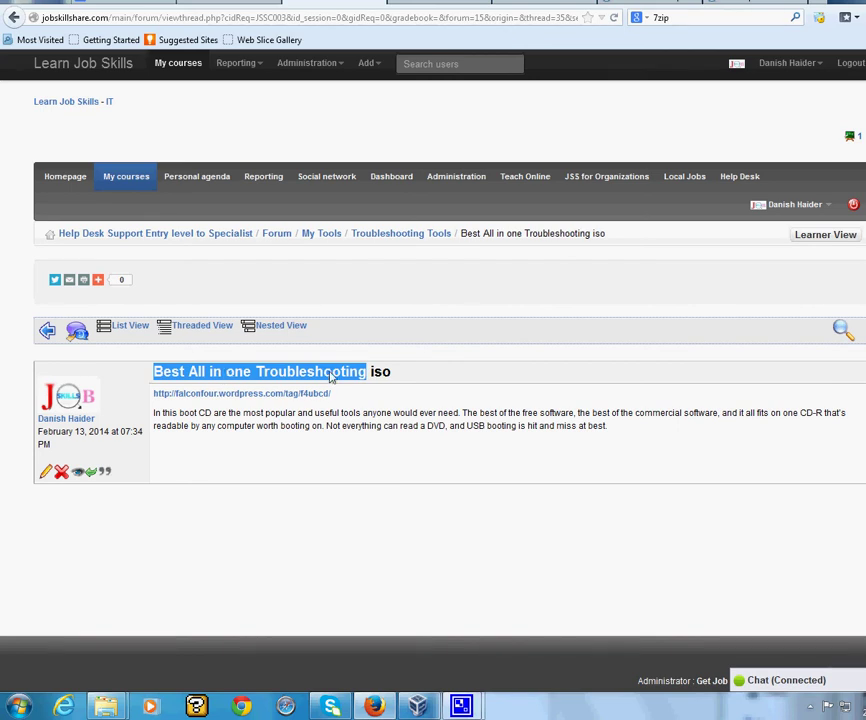
left_click(382, 383)
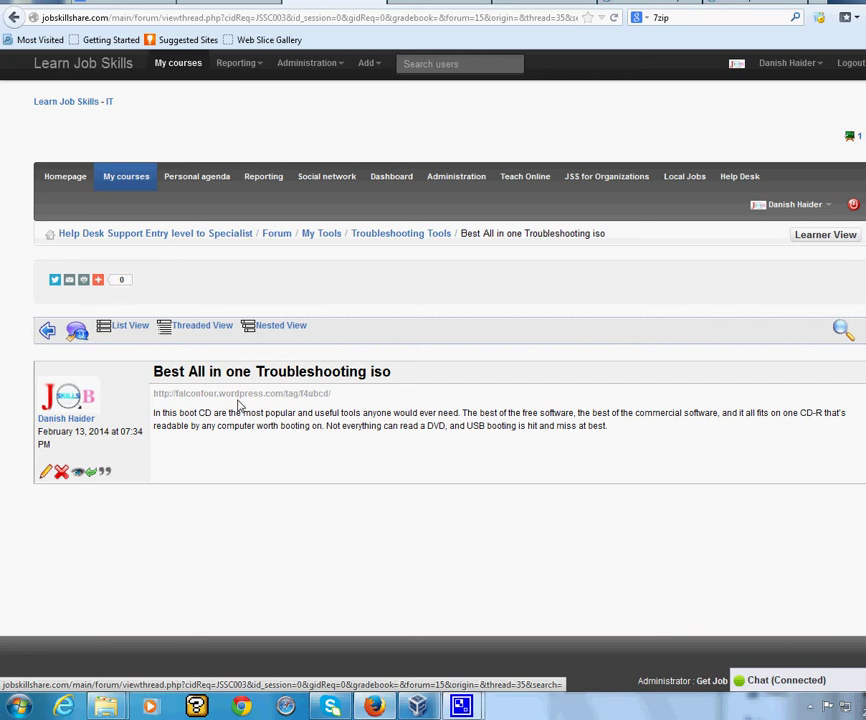
Step: Try to open the falconfour.wordpress.com/tag/f4ubcd/ link in the post, both directly and in a new window
left_click(172, 397)
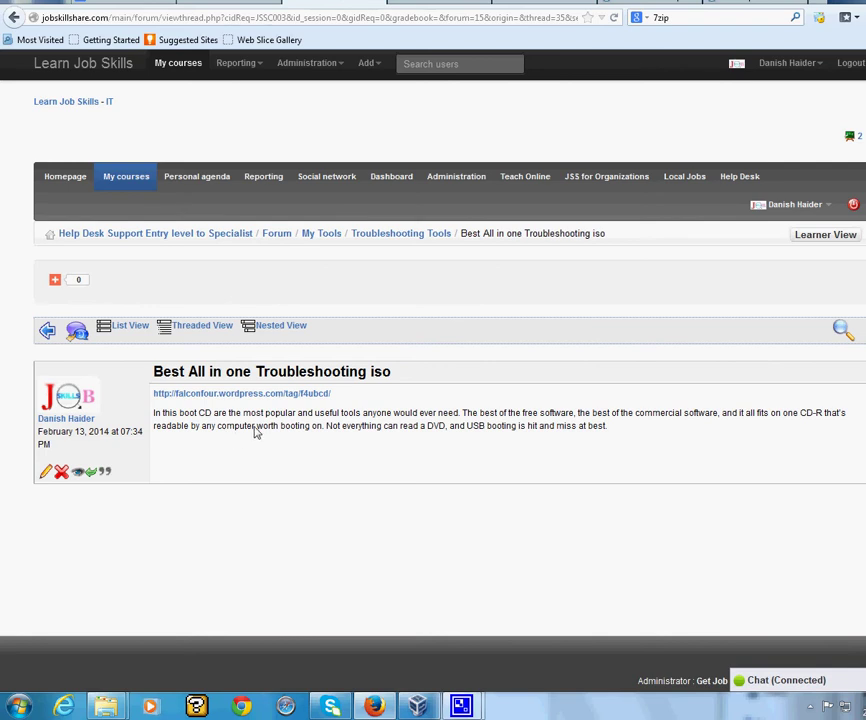
left_click(269, 395)
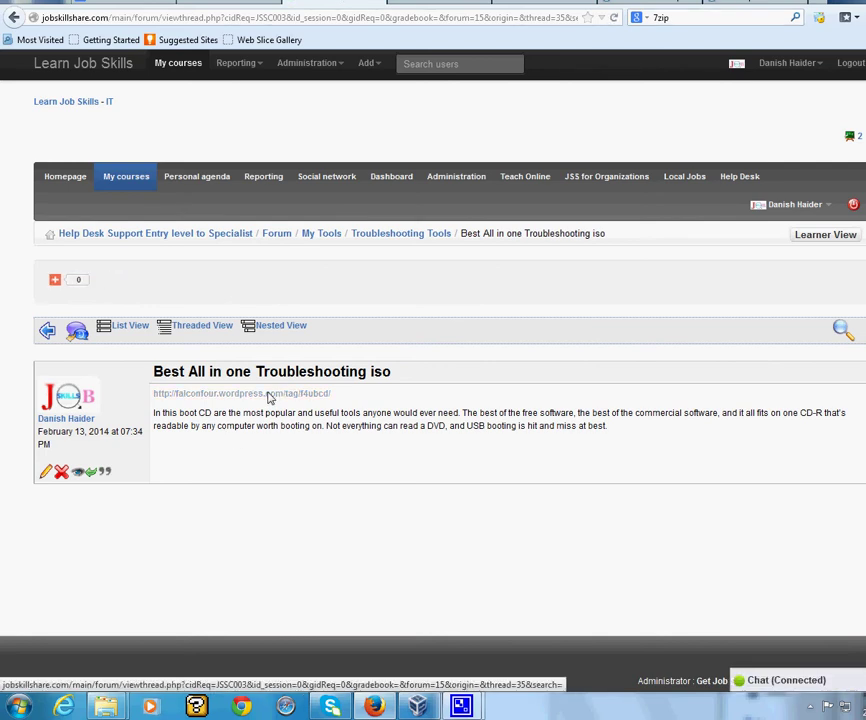
right_click(203, 397)
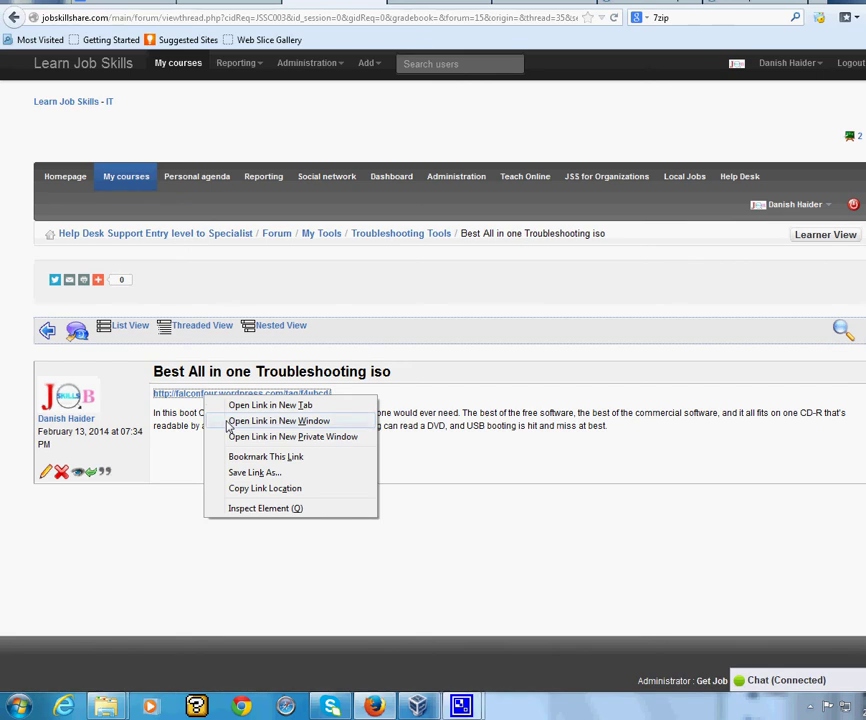
left_click(232, 421)
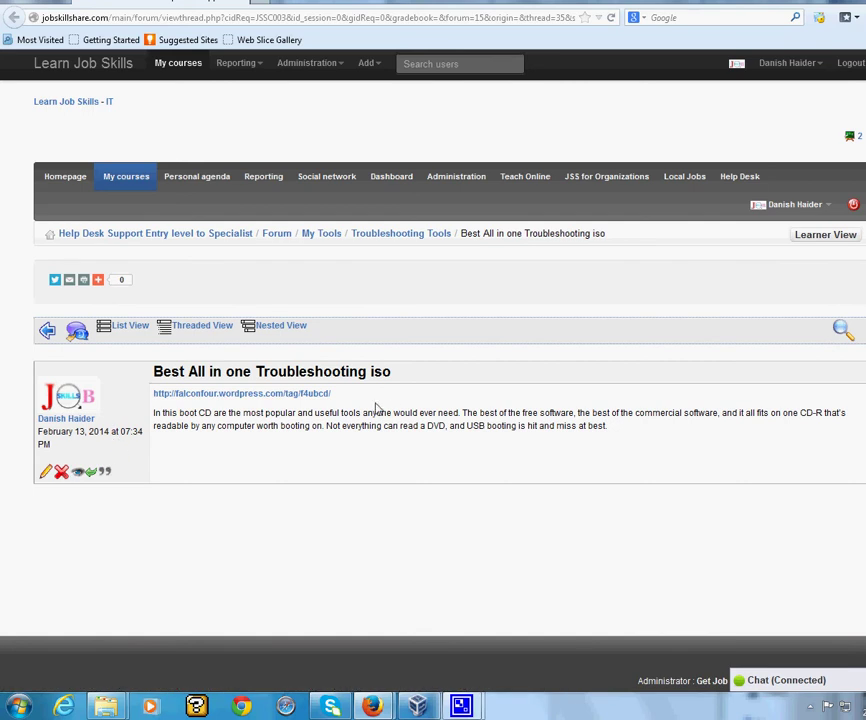
left_click_drag(334, 395, 157, 399)
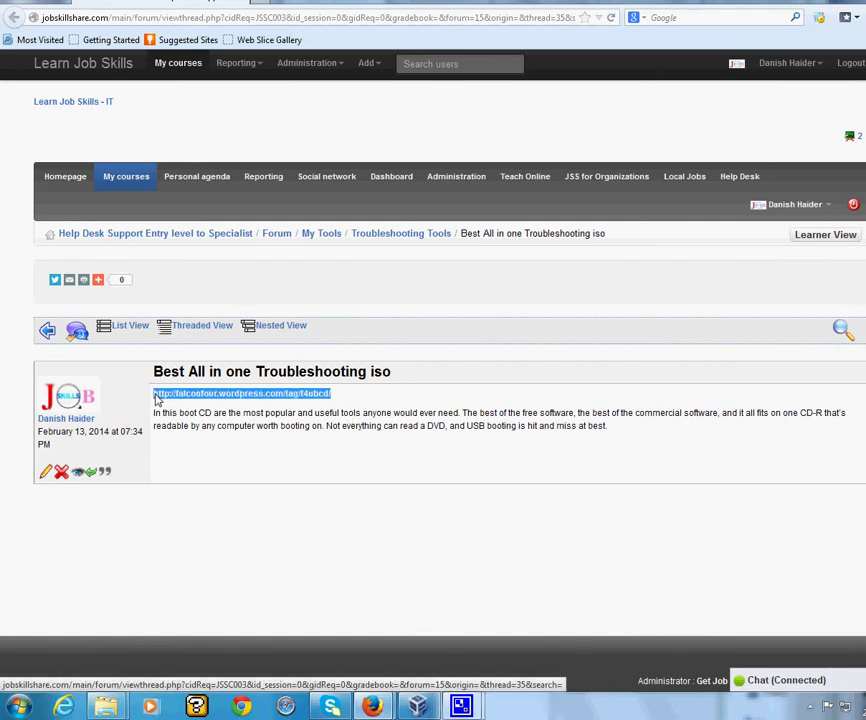
right_click(157, 399)
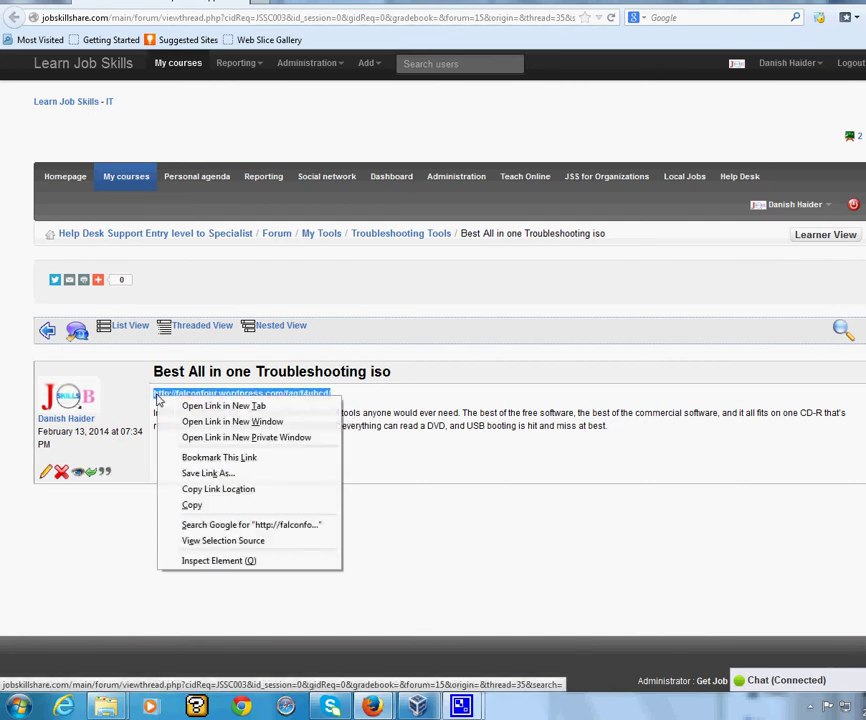
left_click(186, 505)
left_click(44, 473)
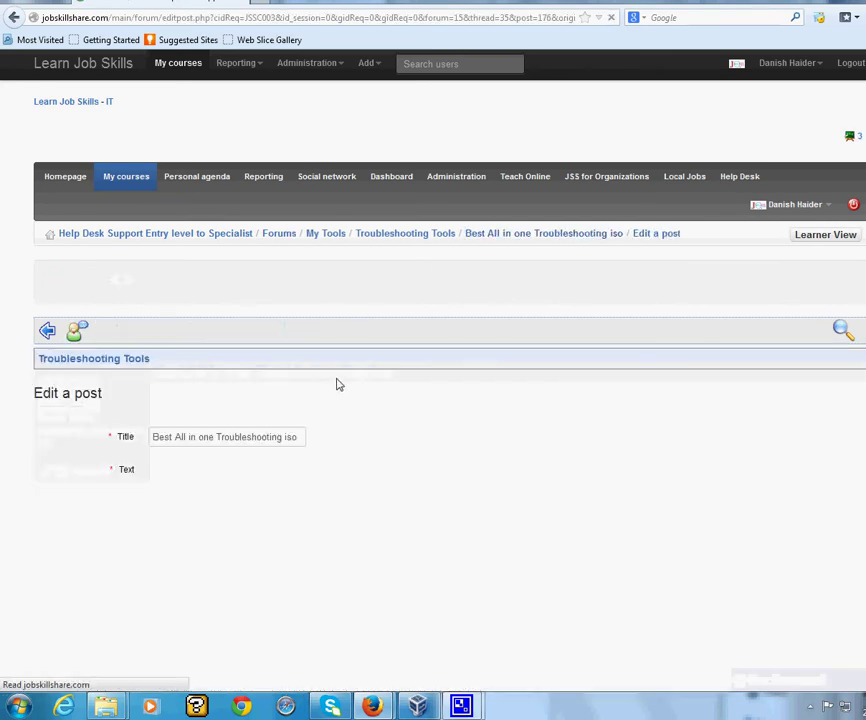
scroll(365, 430, "down", 2)
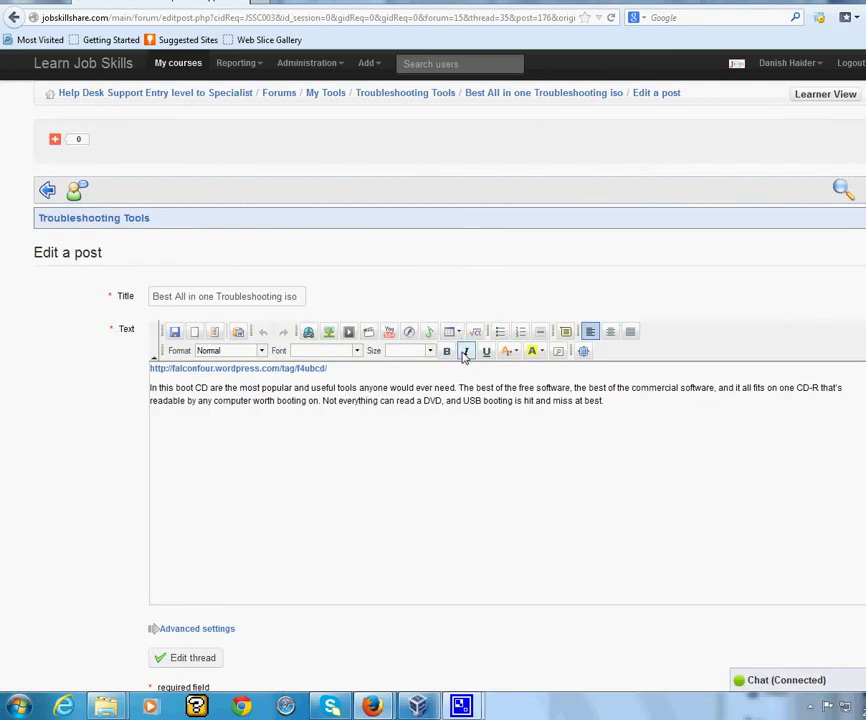
Step: Open the link settings for the falconfour address in the post text and clear the incorrect URL
left_click_drag(265, 373, 327, 370)
left_click_drag(214, 374, 155, 367)
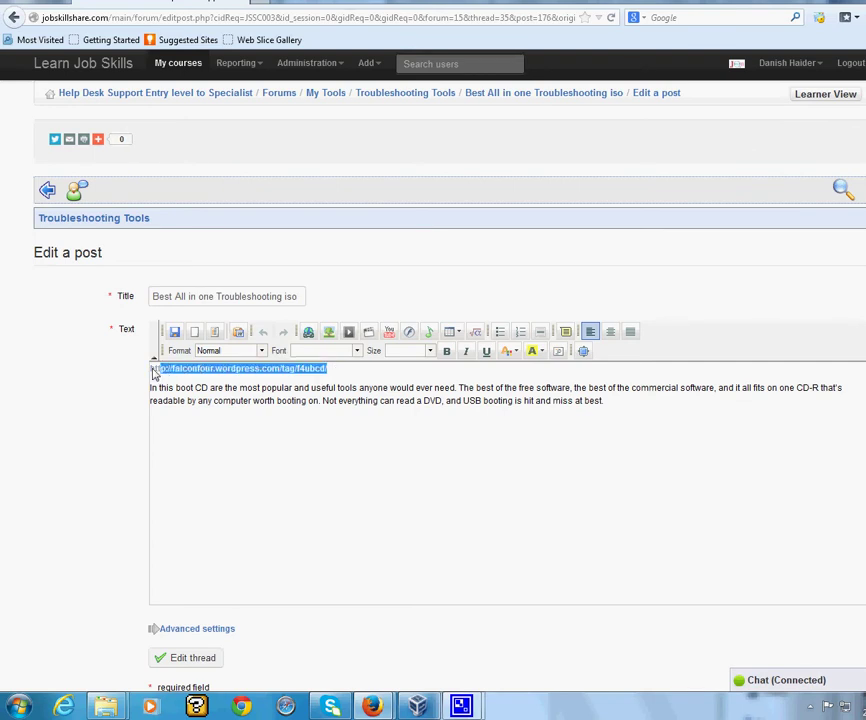
left_click(308, 331)
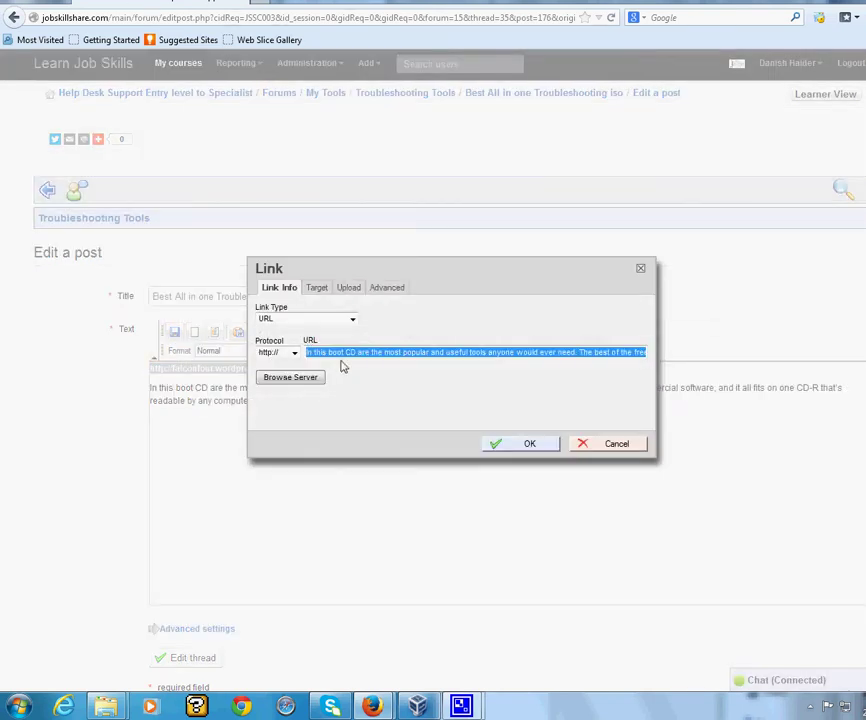
left_click(347, 357)
left_click_drag(307, 353, 358, 354)
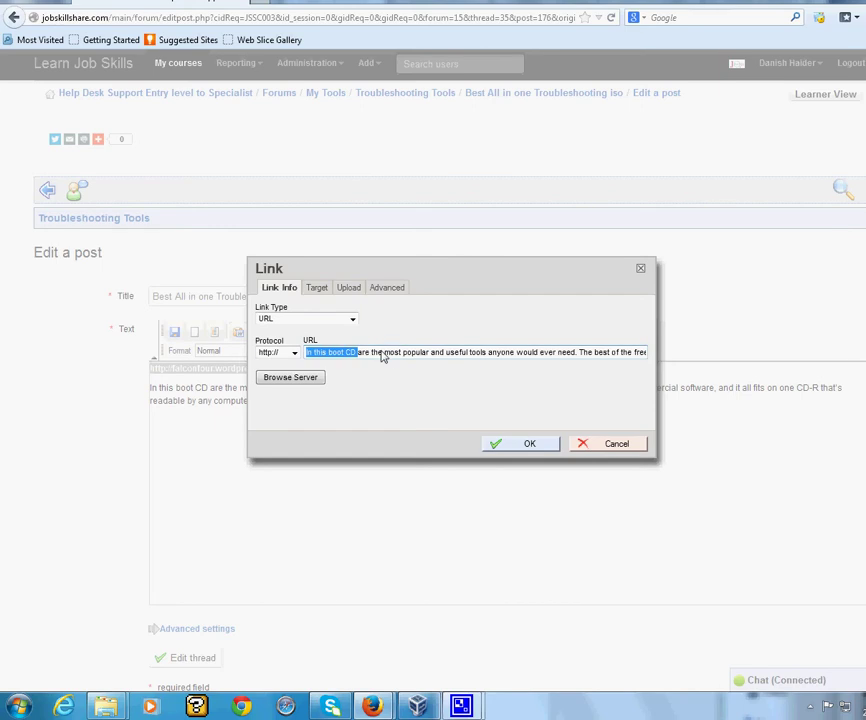
key("ctrl+s")
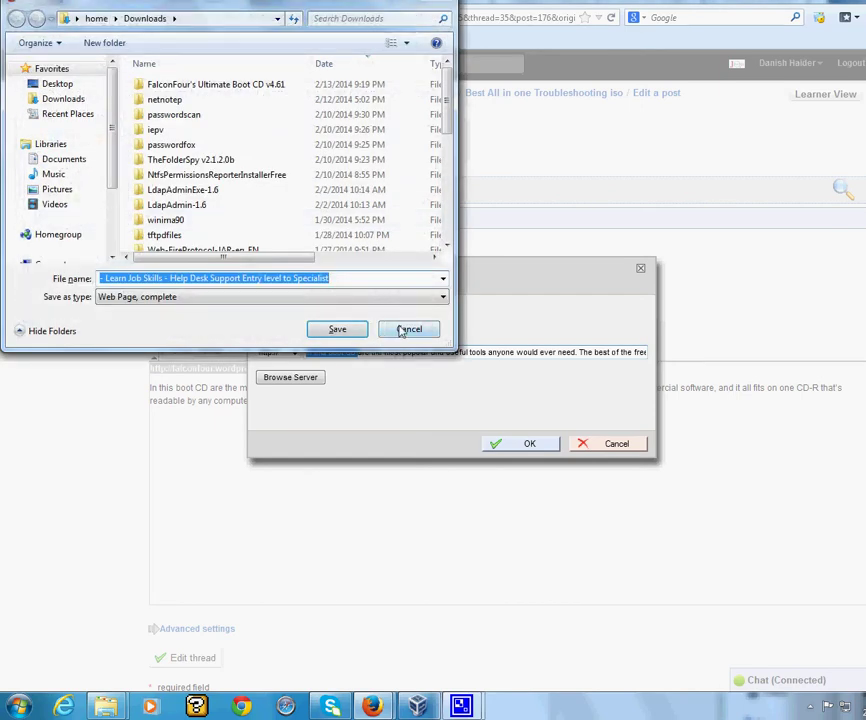
left_click(405, 340)
key("ctrl+a")
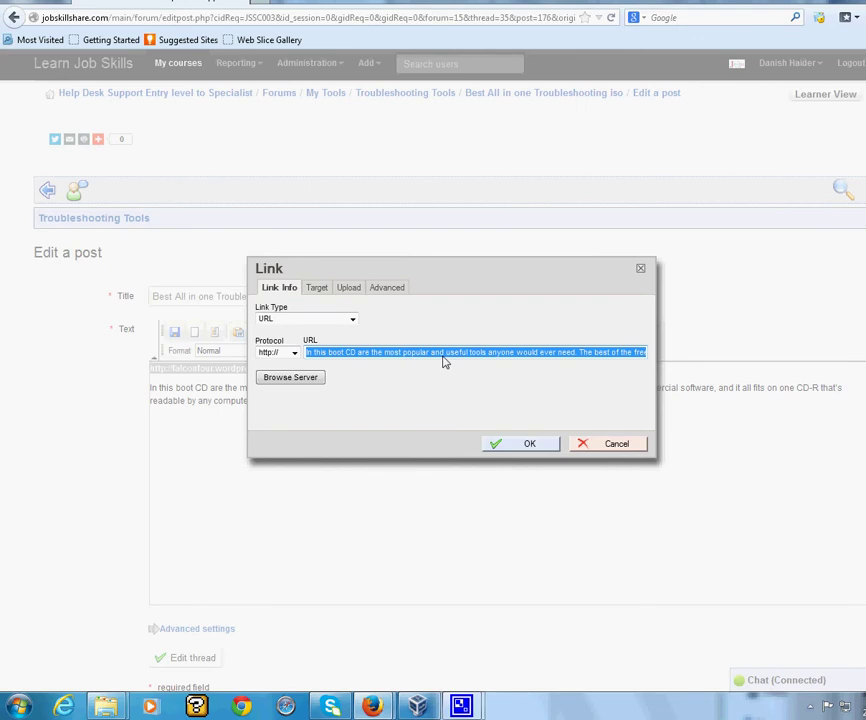
key("BackSpace")
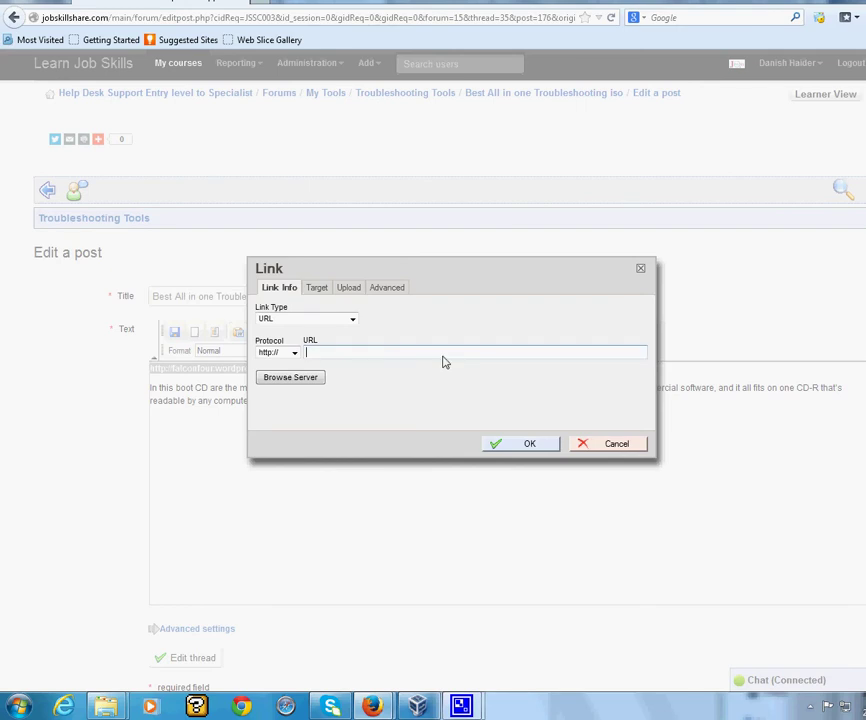
Step: Paste the copied falconfour address as the link's URL and save the edited post
right_click(382, 356)
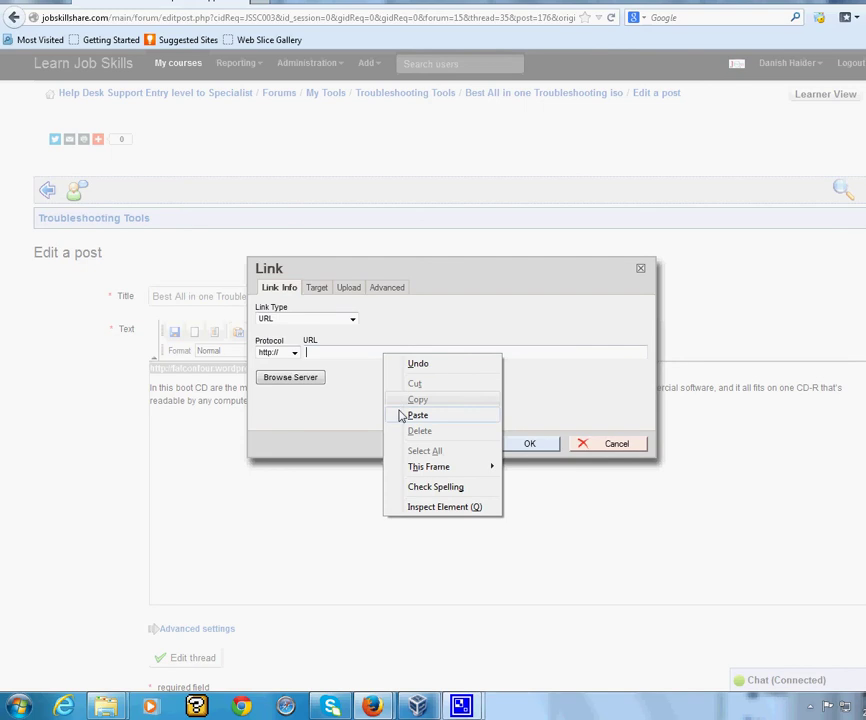
left_click(416, 415)
left_click(526, 443)
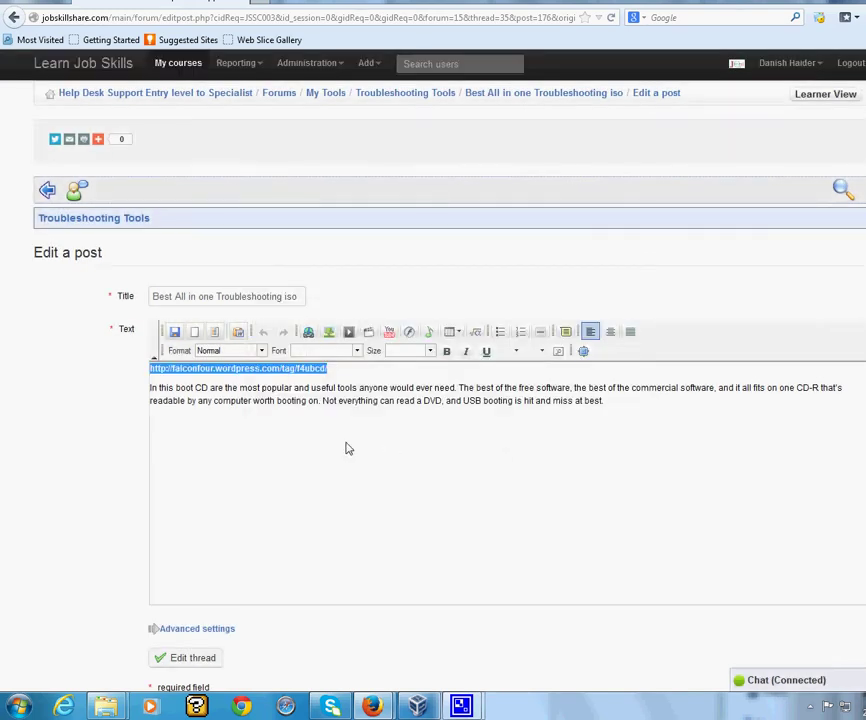
left_click(201, 657)
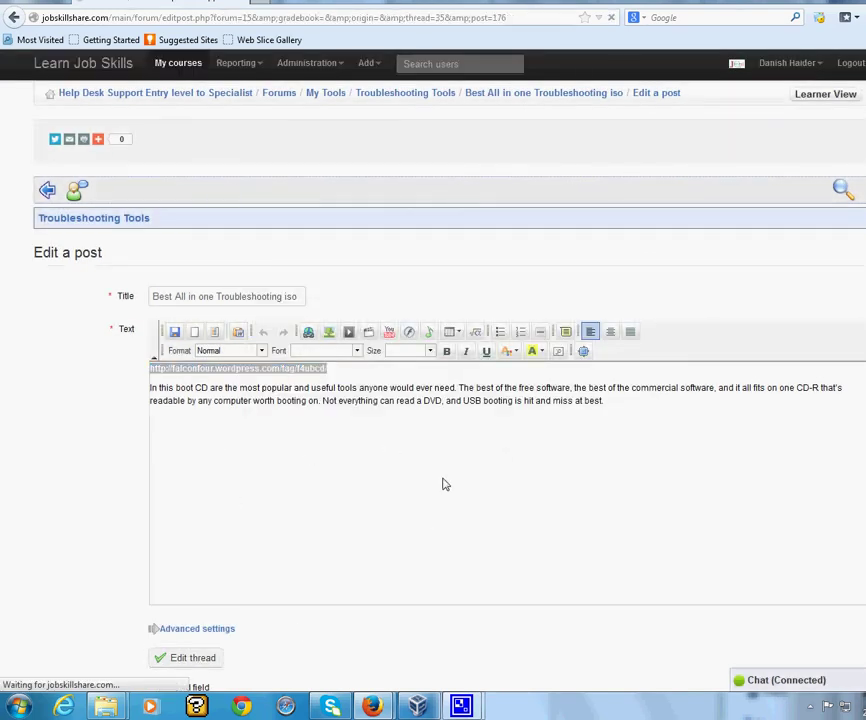
Step: Return to the post message, follow its falconfour link, and locate the full v4.61 ISO download on that page
left_click(172, 418)
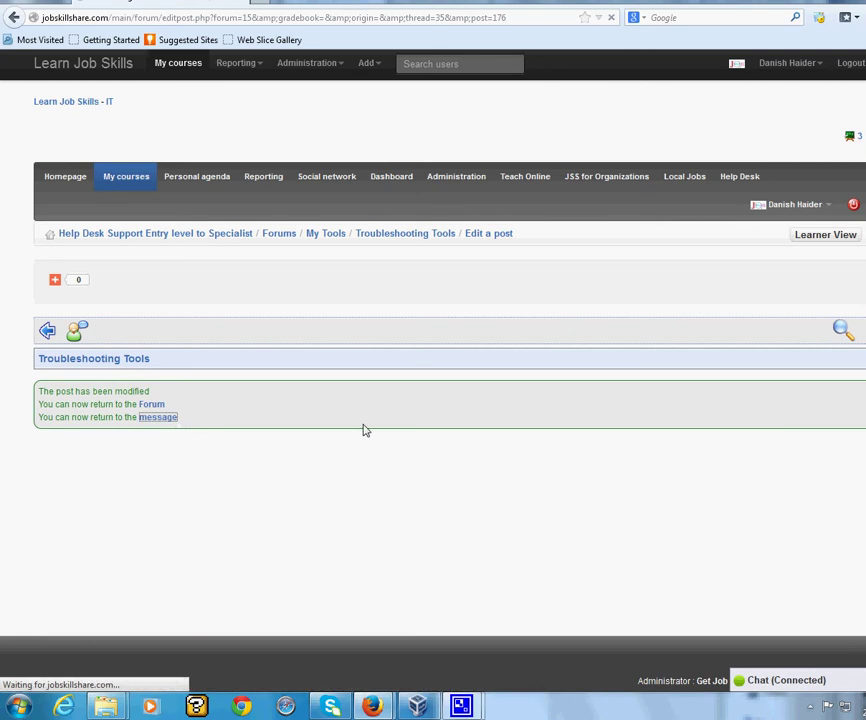
left_click(241, 397)
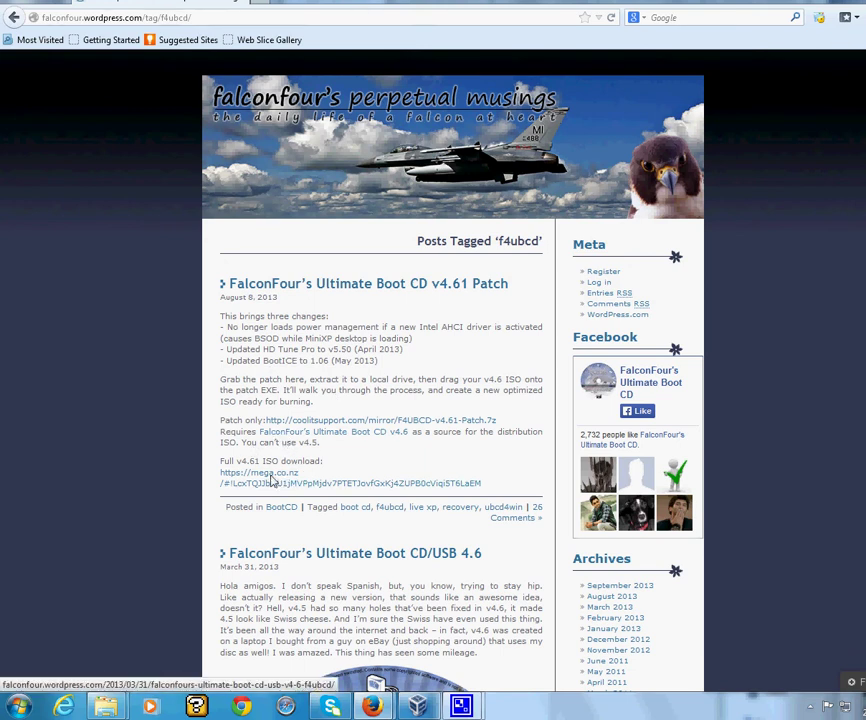
left_click_drag(222, 462, 331, 464)
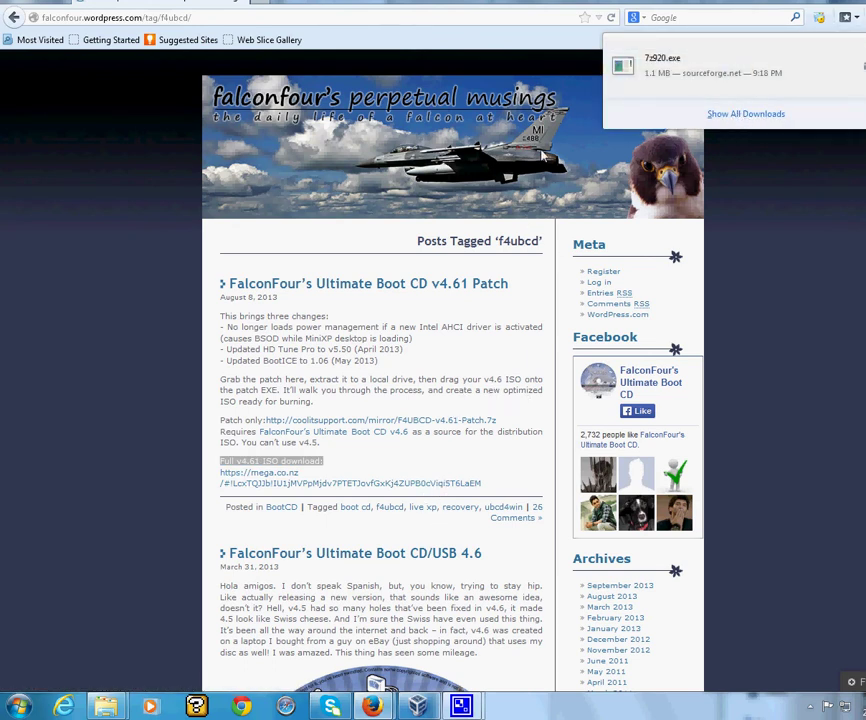
left_click(300, 470)
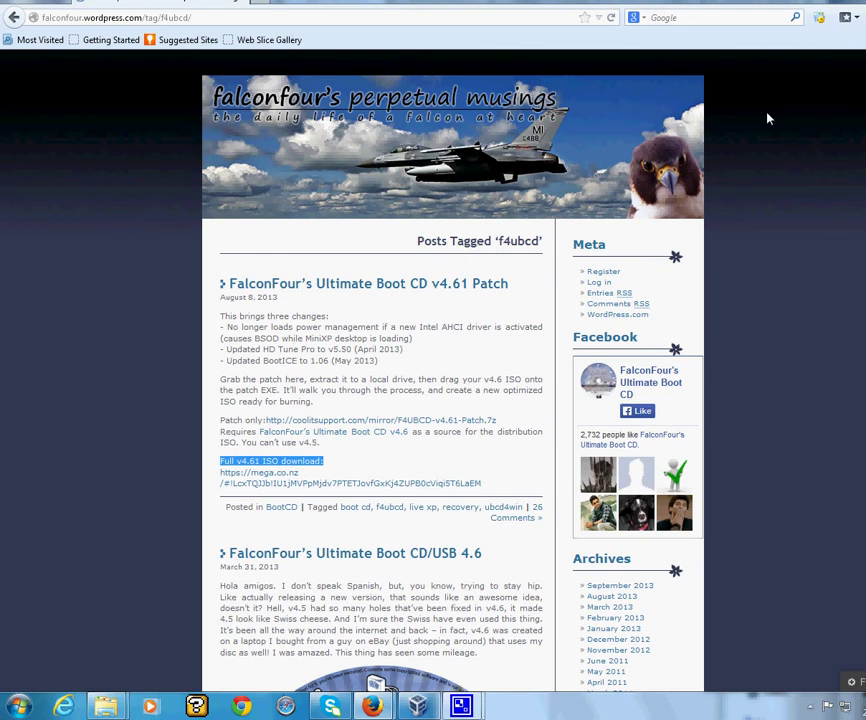
Step: Search Google for 7zip in a new browser tab, open 7-zip.org, and point out the 32-bit x86 version
left_click(263, 4)
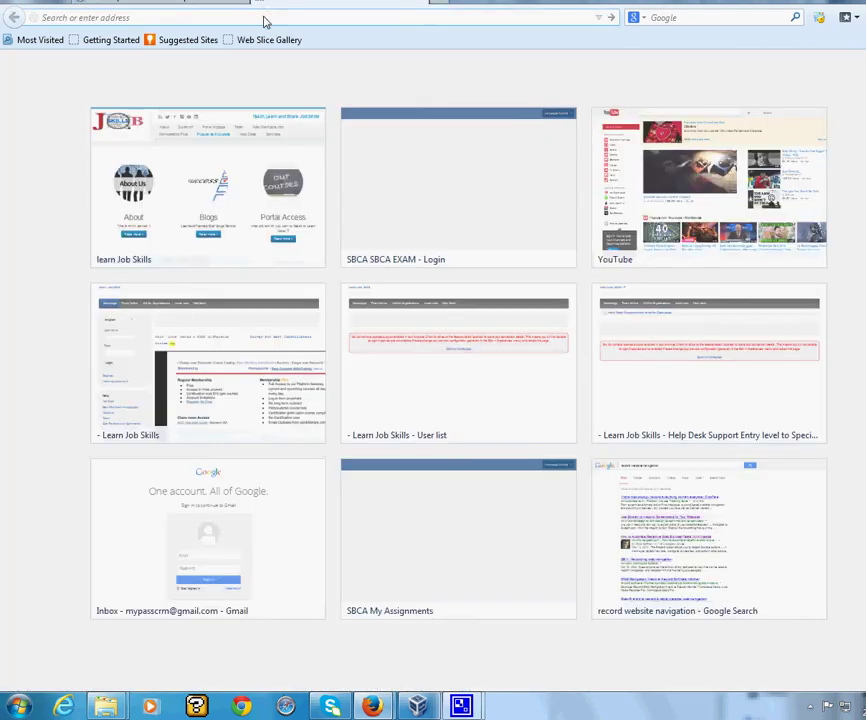
type("google.com/")
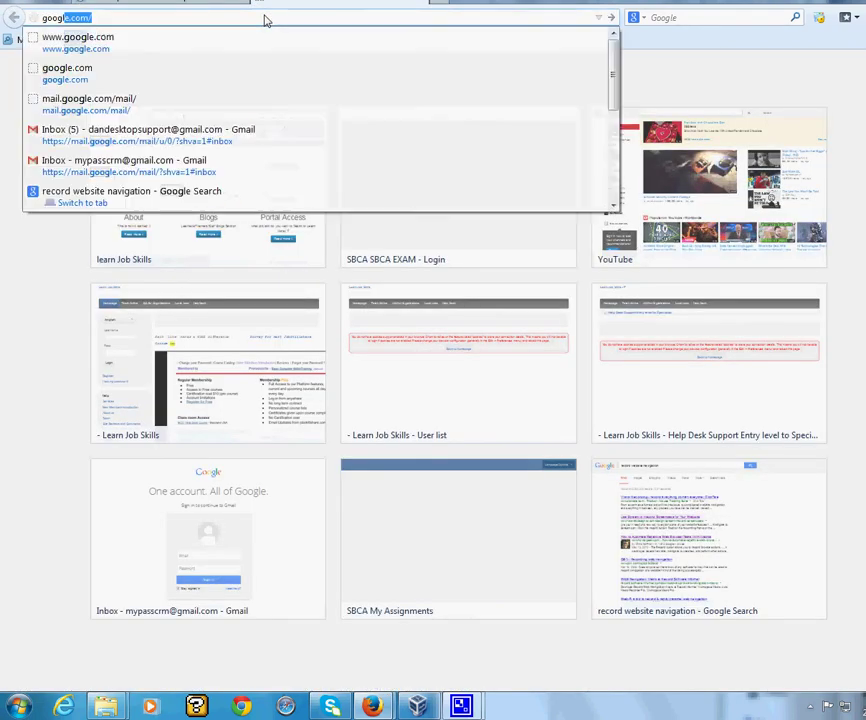
key("Return")
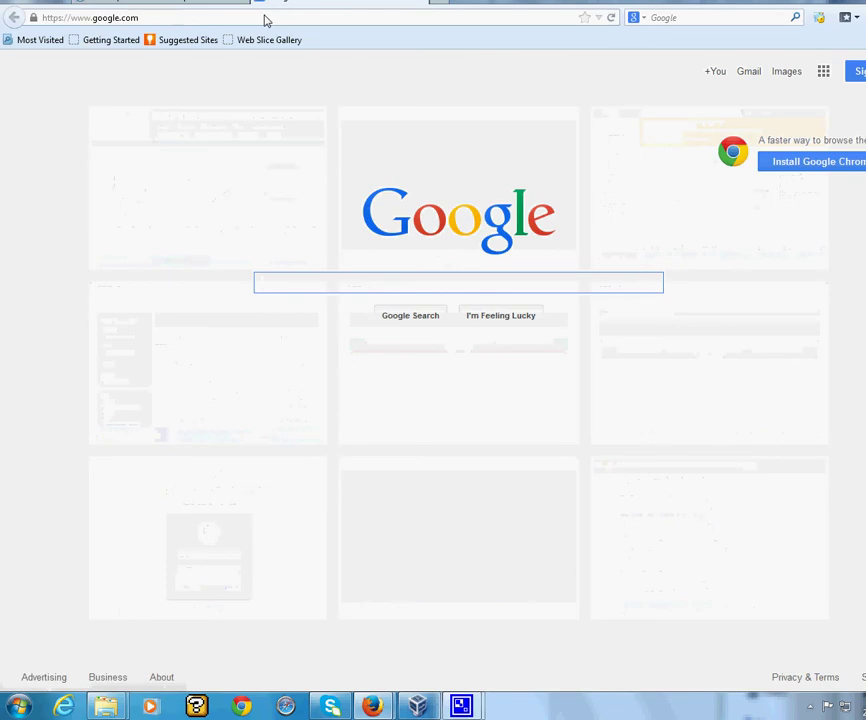
type("7-zi")
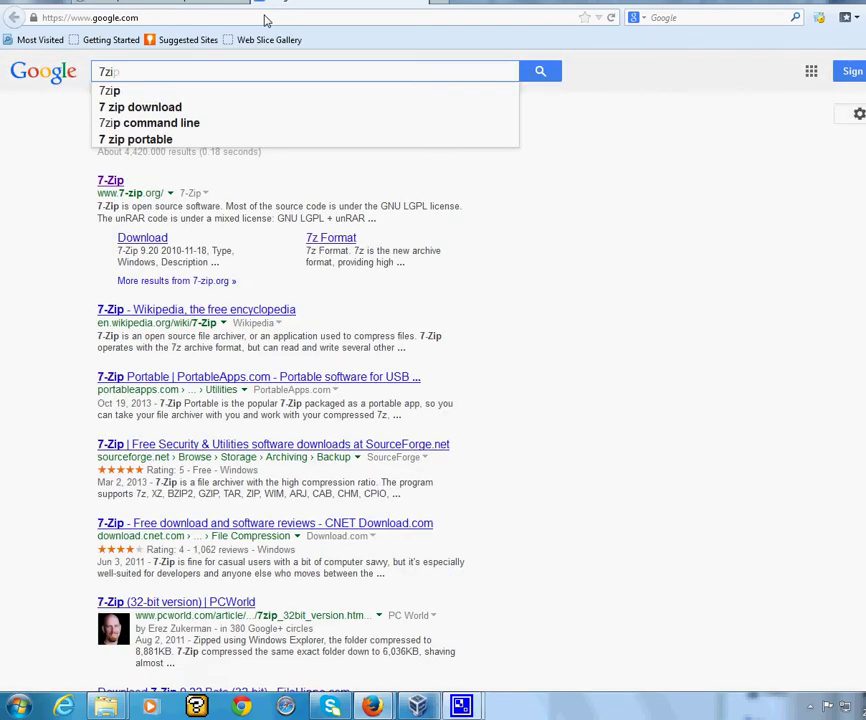
type("p")
key("Return")
left_click(110, 177)
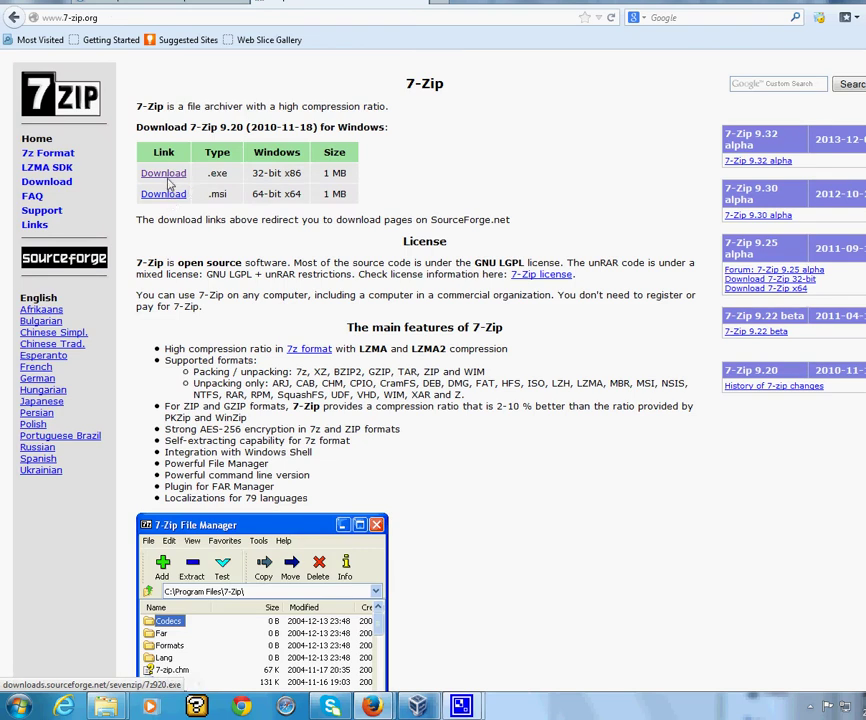
left_click_drag(250, 174, 311, 176)
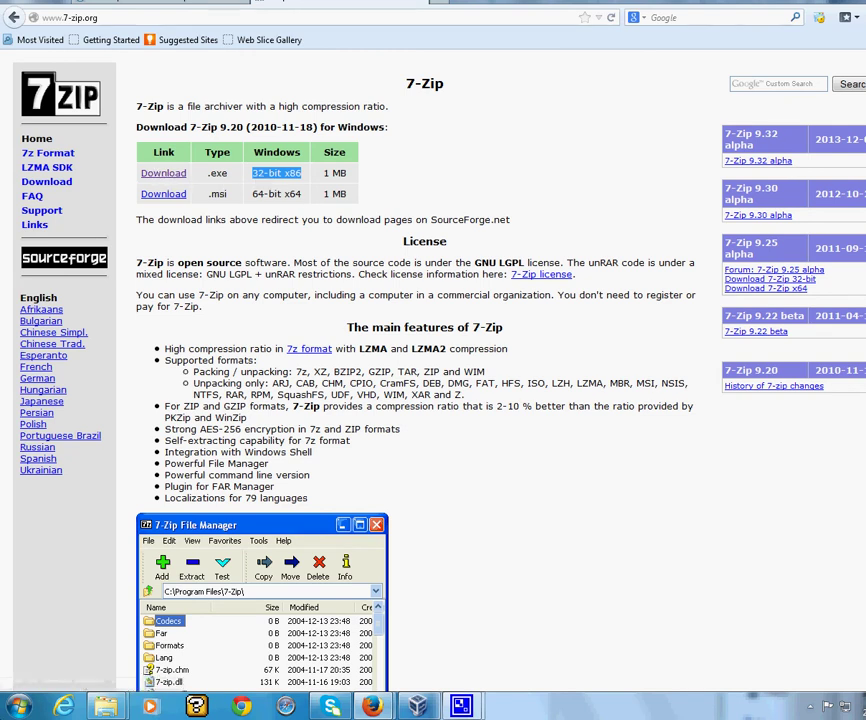
Step: Switch to Windows Explorer, open the Downloads folder, and find the downloaded FalconFour's Ultimate Boot CD v4.61.7z file
left_click(18, 706)
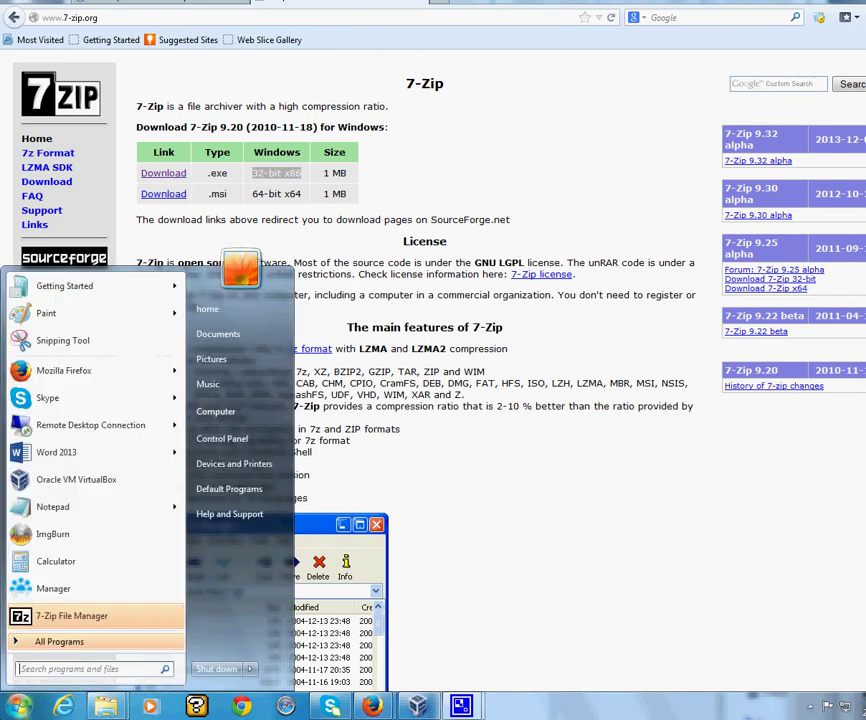
left_click(202, 343)
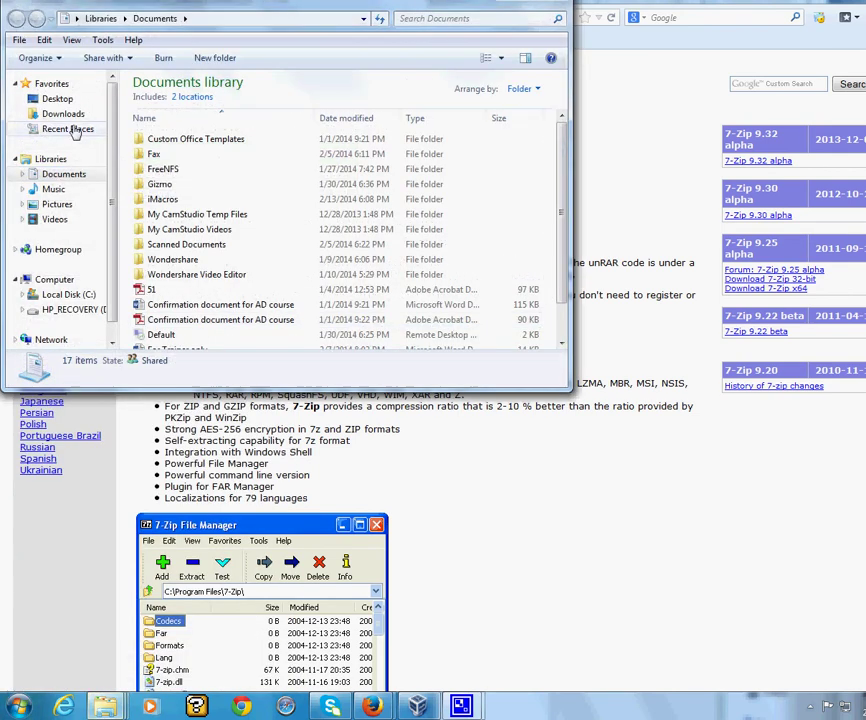
left_click(64, 115)
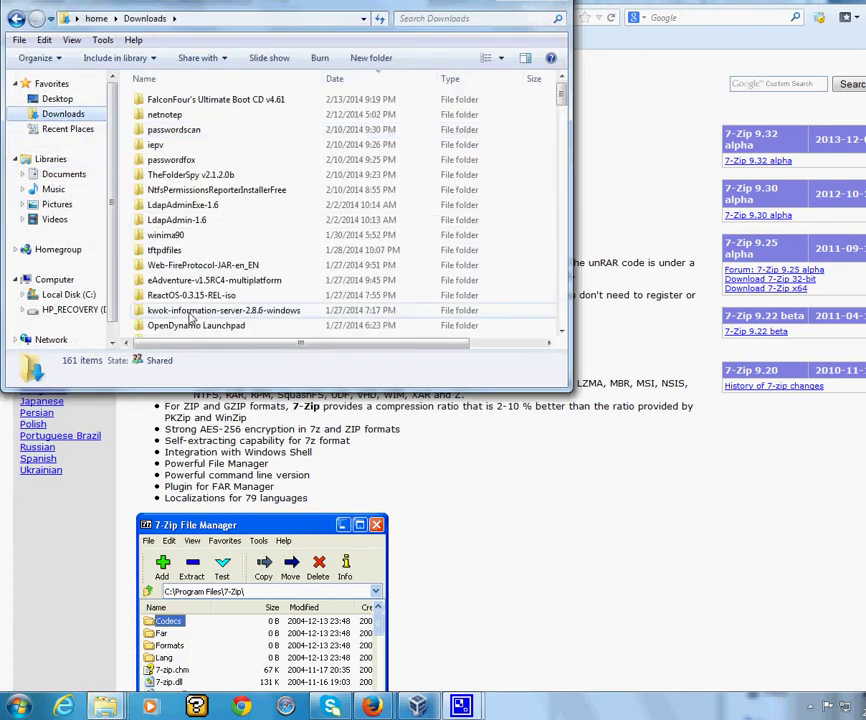
left_click(186, 313)
scroll(184, 312, "down", 5)
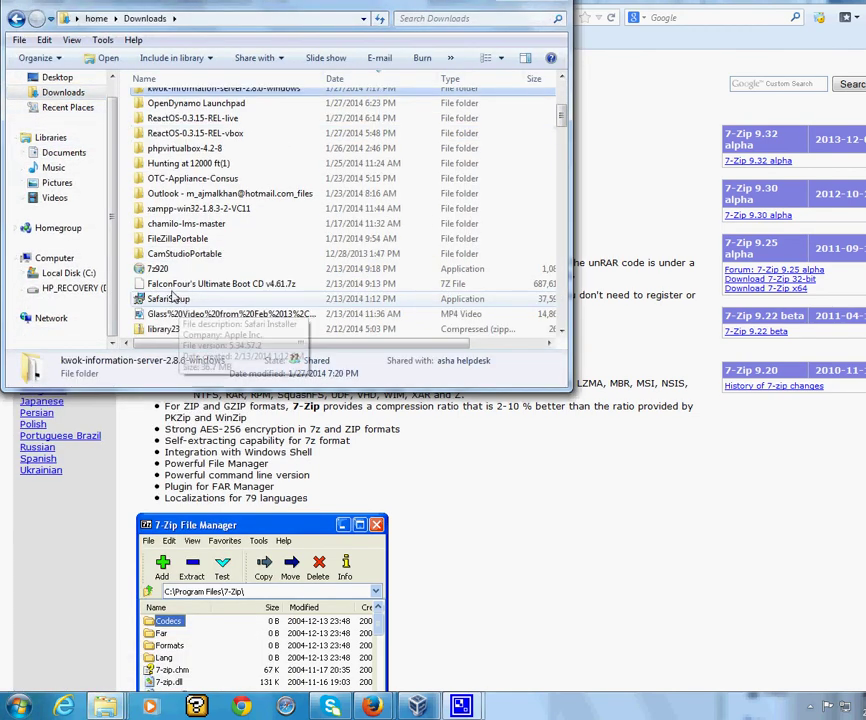
Step: Select FalconFour's Ultimate Boot CD v4.61.7z in Downloads and view the 7-Zip extraction options available for it
left_click(170, 287)
right_click(171, 289)
mouse_move(213, 309)
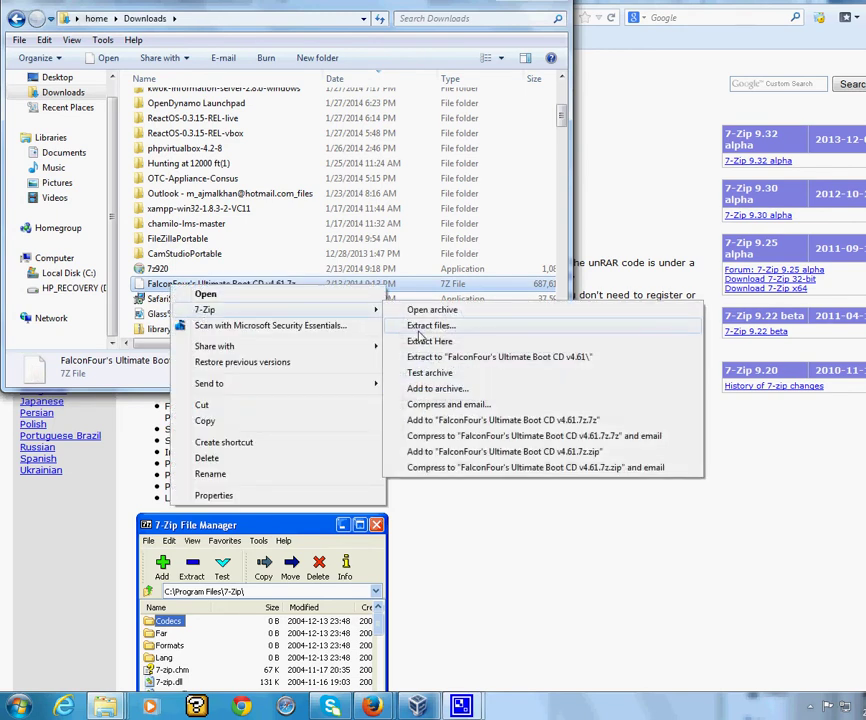
Step: Open the extracted FalconFour's Ultimate Boot CD v4.61 folder, point out F4UBCD-4.61.iso and USB Instructions, and dismiss the Explorer window
left_click_drag(562, 115, 479, 88)
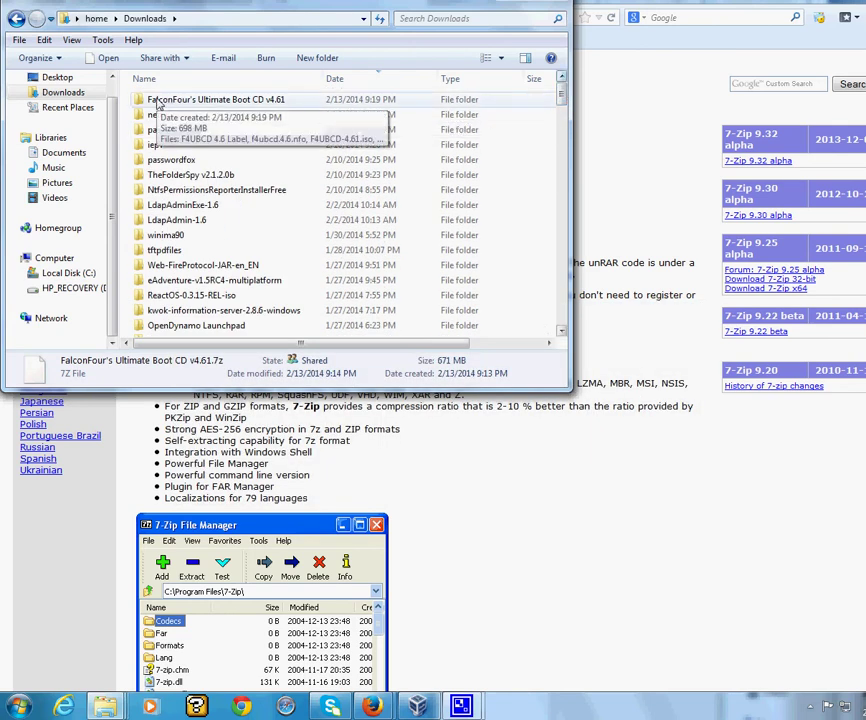
double_click(158, 103)
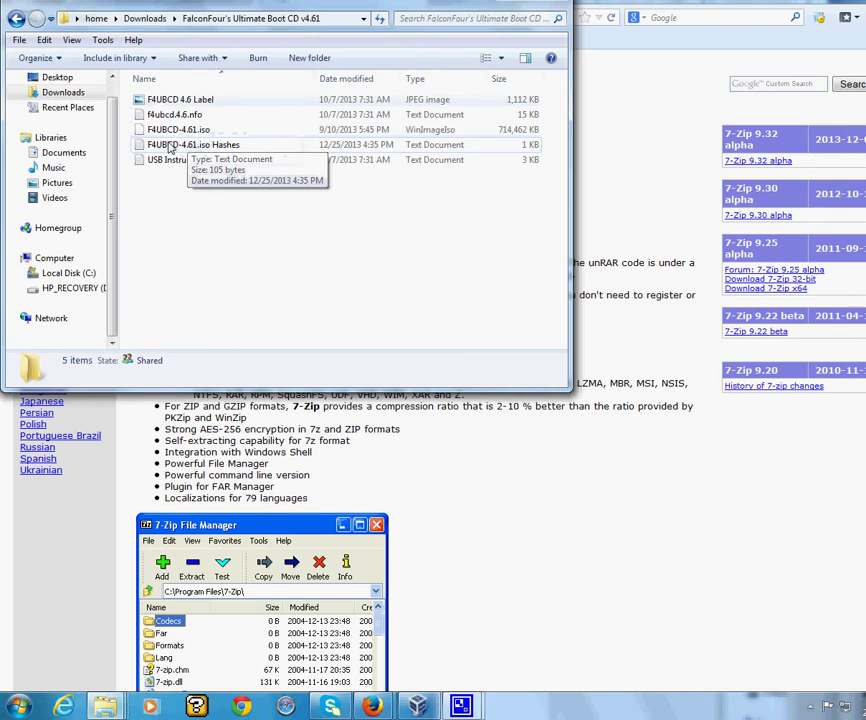
left_click(209, 131)
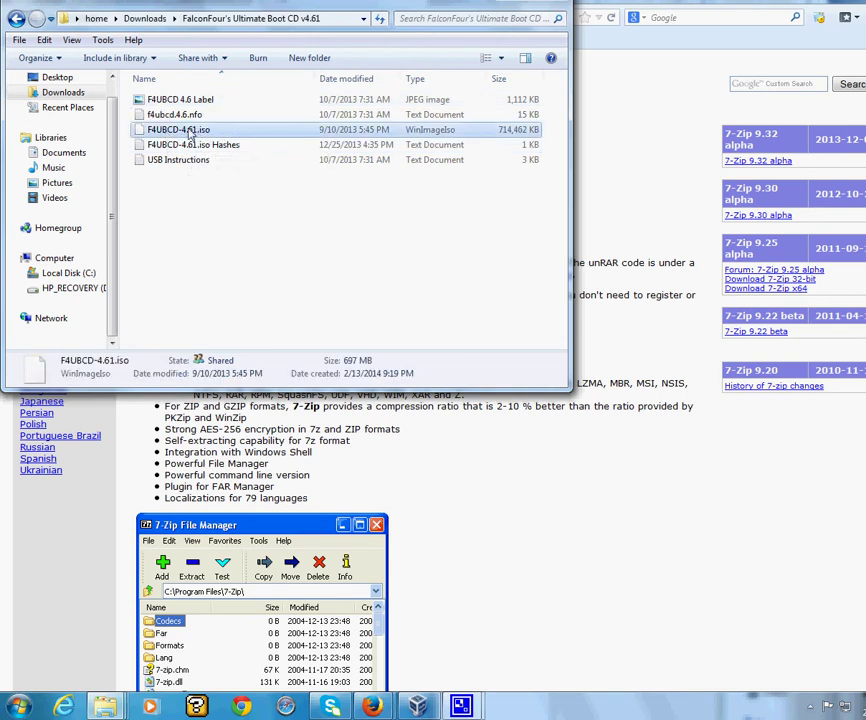
left_click(160, 159)
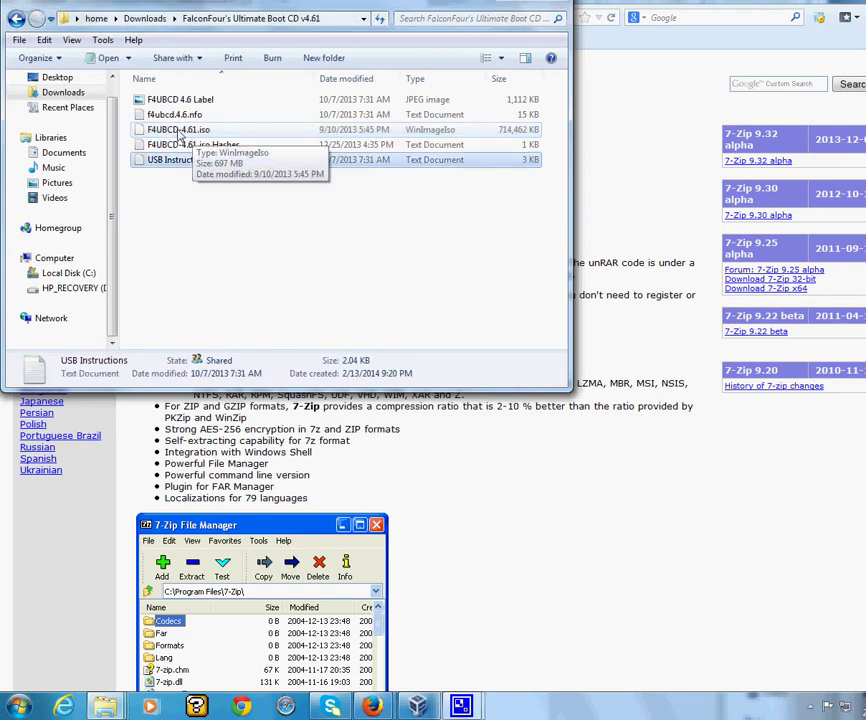
left_click(203, 133)
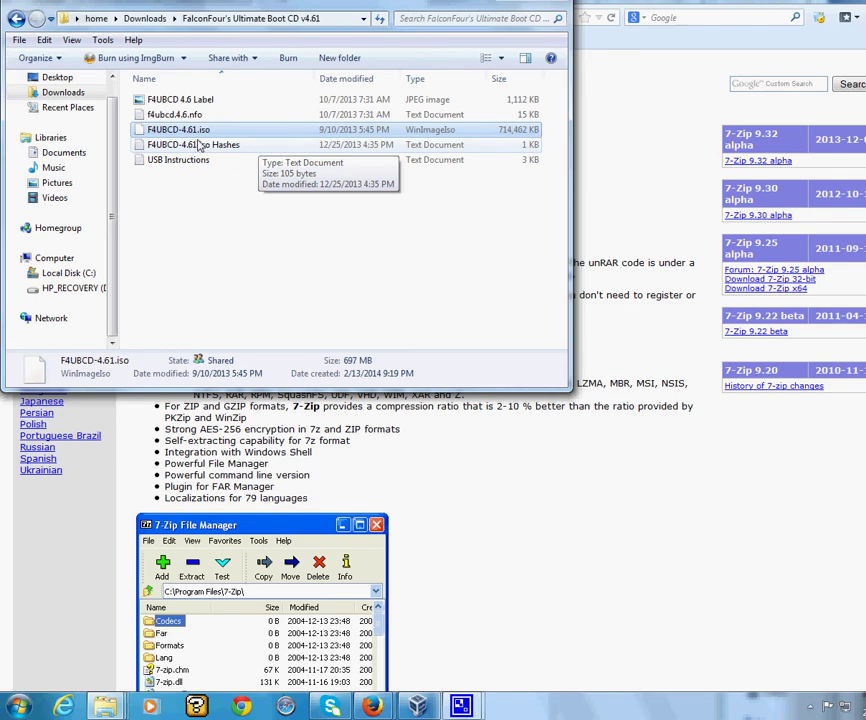
left_click(510, 5)
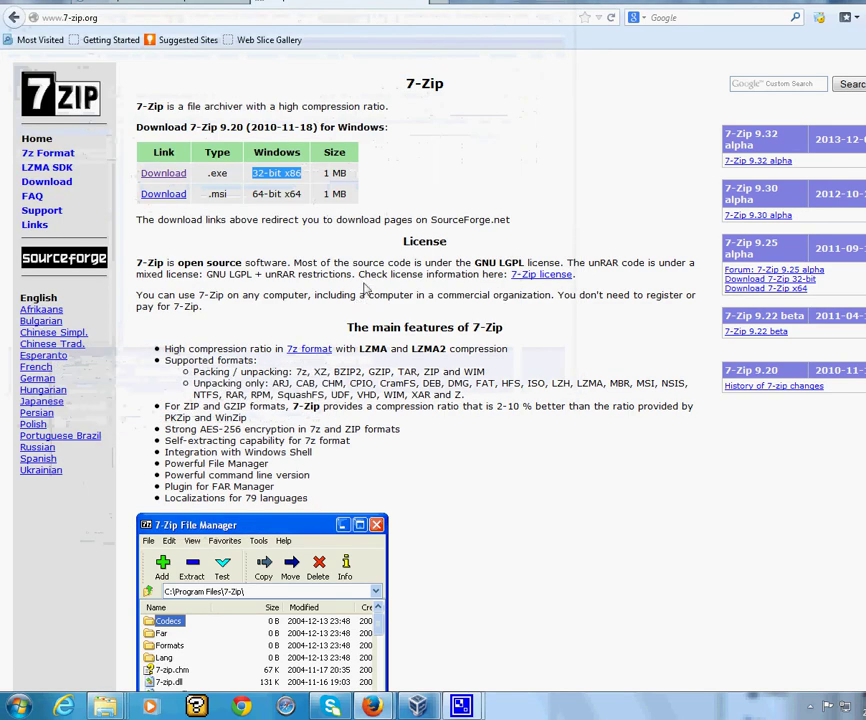
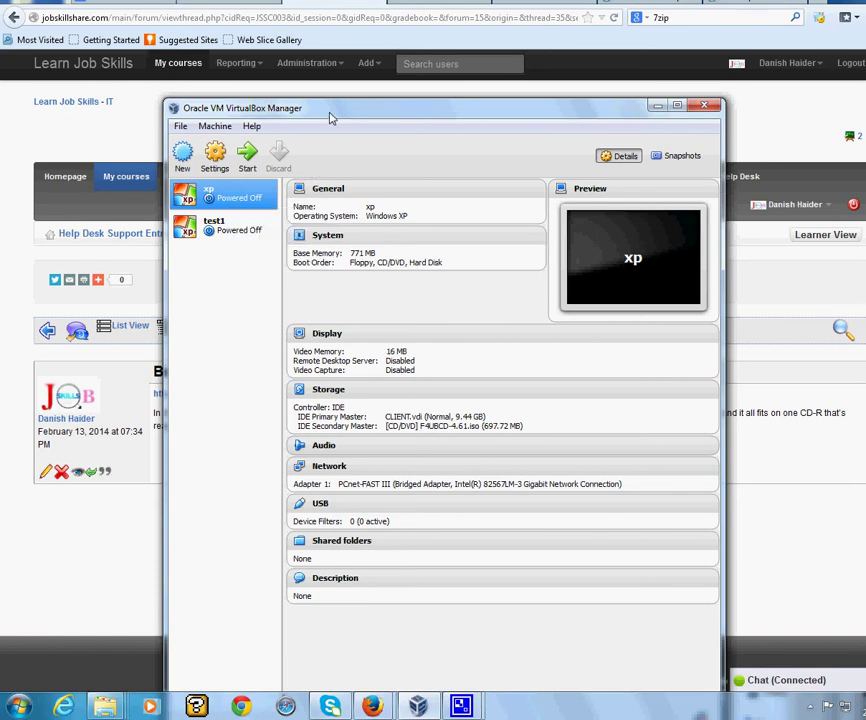
Step: Switch to Oracle VM VirtualBox Manager, reposition and widen its window, and start the xp virtual machine
left_click_drag(329, 114, 147, 88)
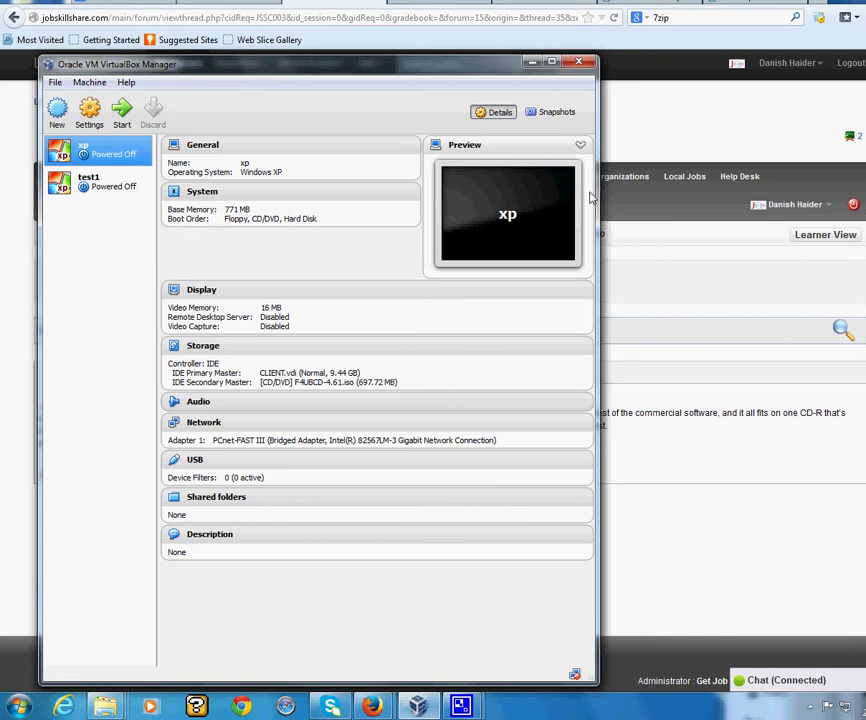
left_click_drag(598, 213, 698, 213)
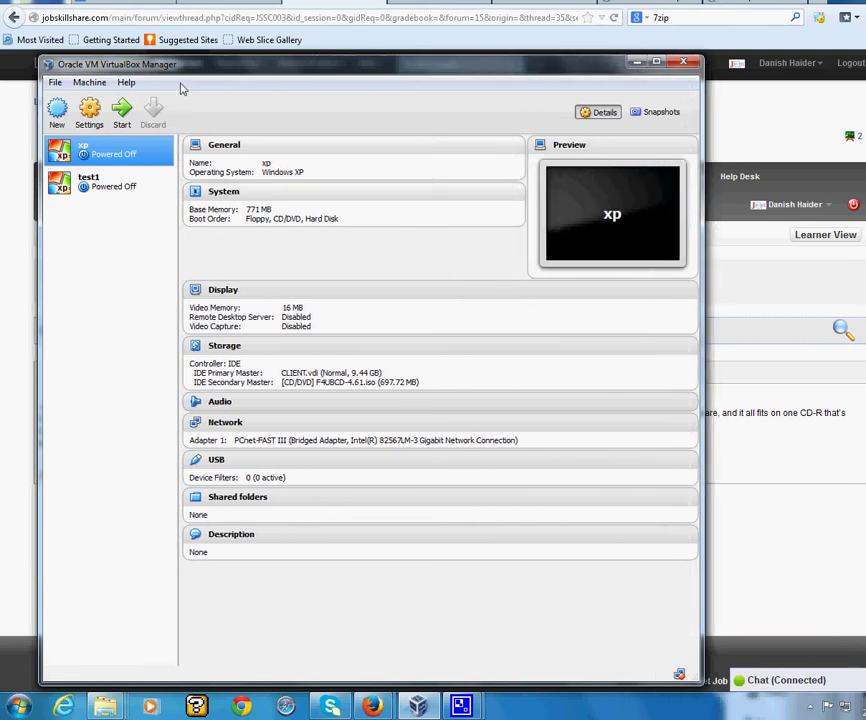
mouse_move(184, 78)
left_mouse_down()
mouse_move(202, 84)
mouse_move(182, 81)
mouse_move(182, 100)
left_mouse_up()
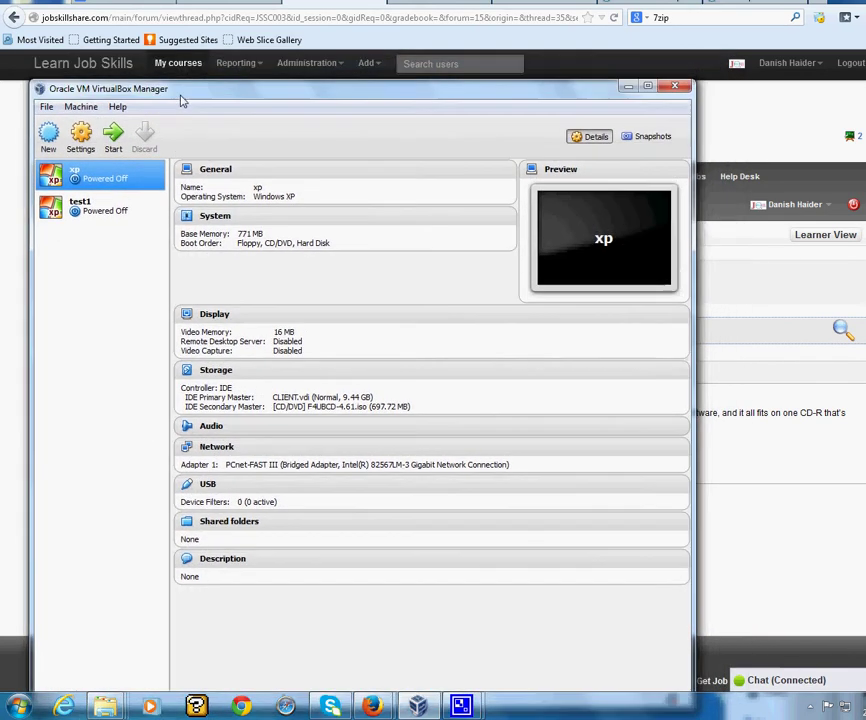
left_click(114, 141)
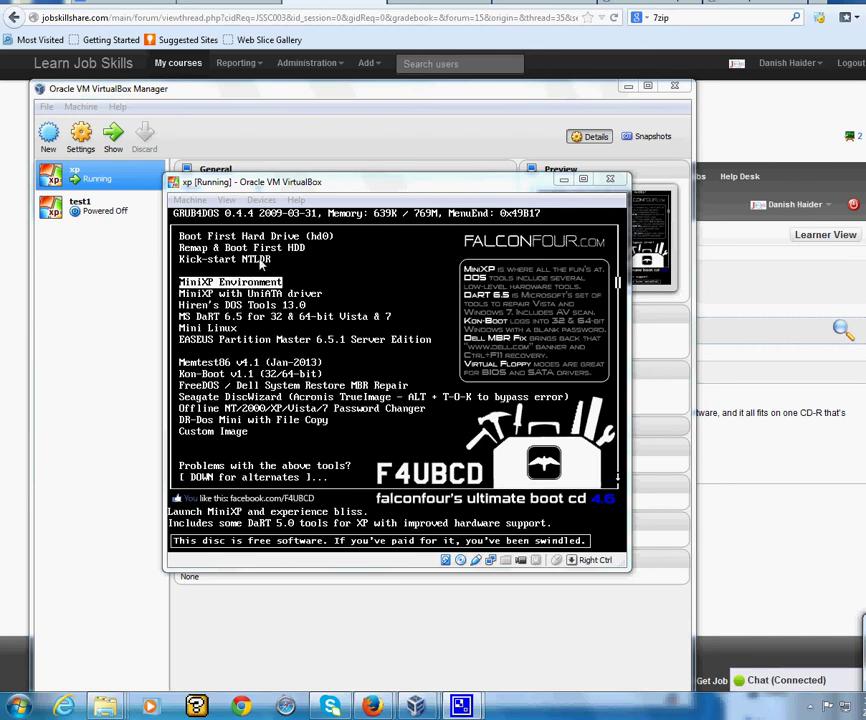
Step: Let the virtual machine capture the input and boot MiniXP Environment from the F4UBCD boot menu
left_click(250, 346)
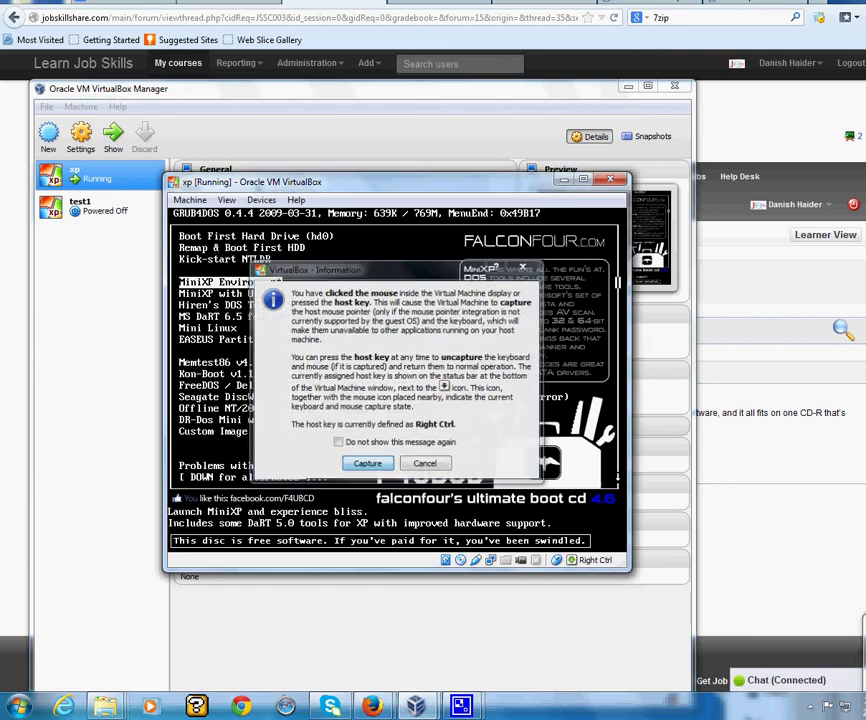
key("Return")
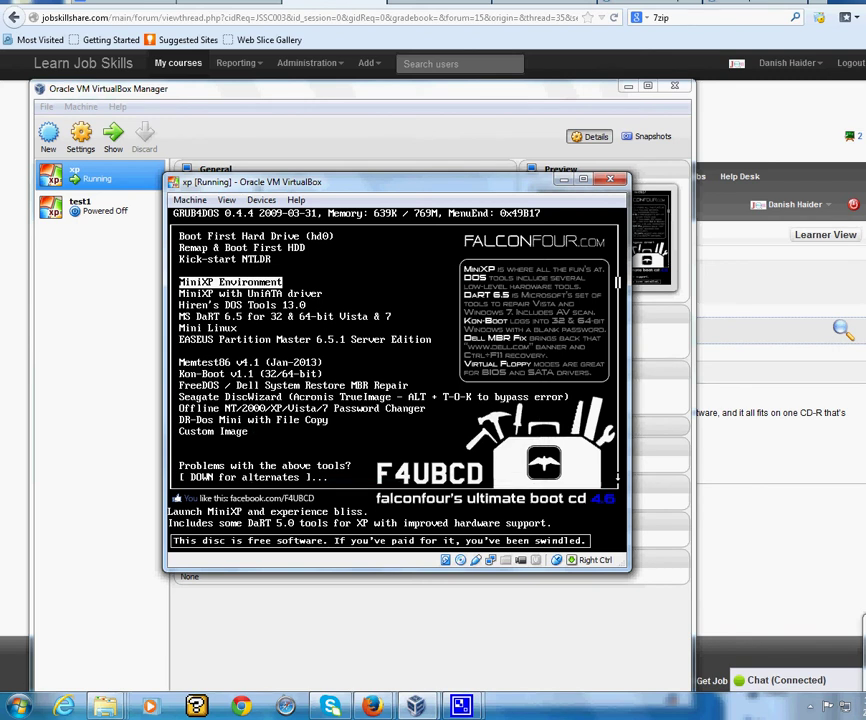
key("Up")
key("Down")
key("Return")
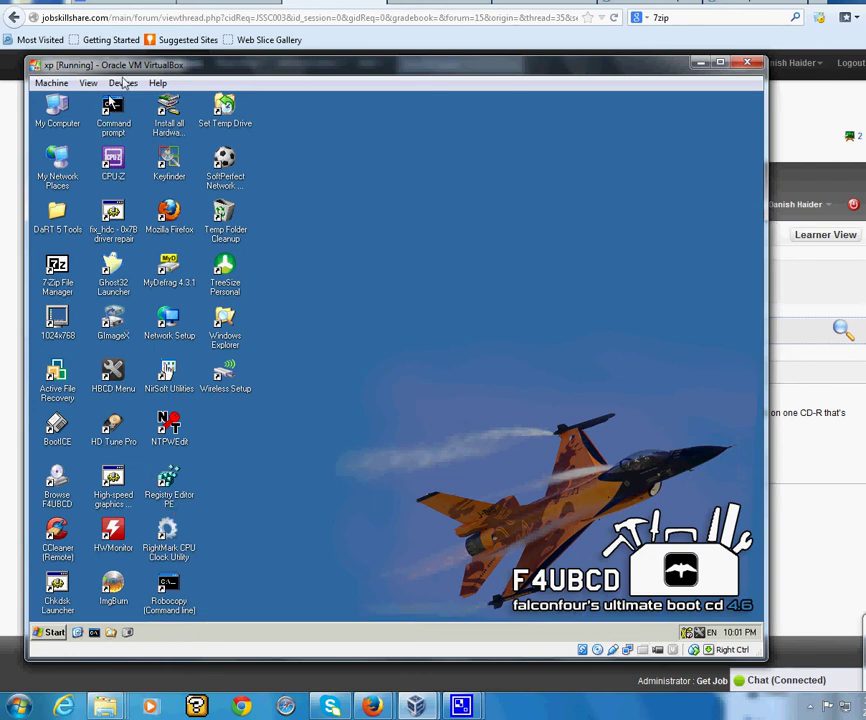
Step: Browse from My Computer to C:\Documents and Settings\IT in MiniXP and select that profile's Desktop folder
double_click(57, 114)
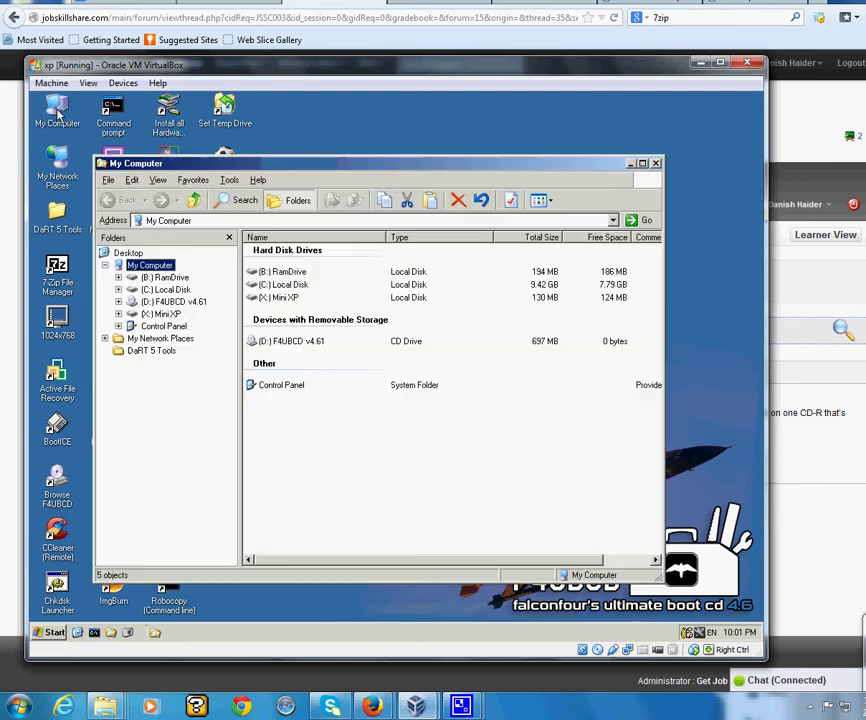
left_click(278, 286)
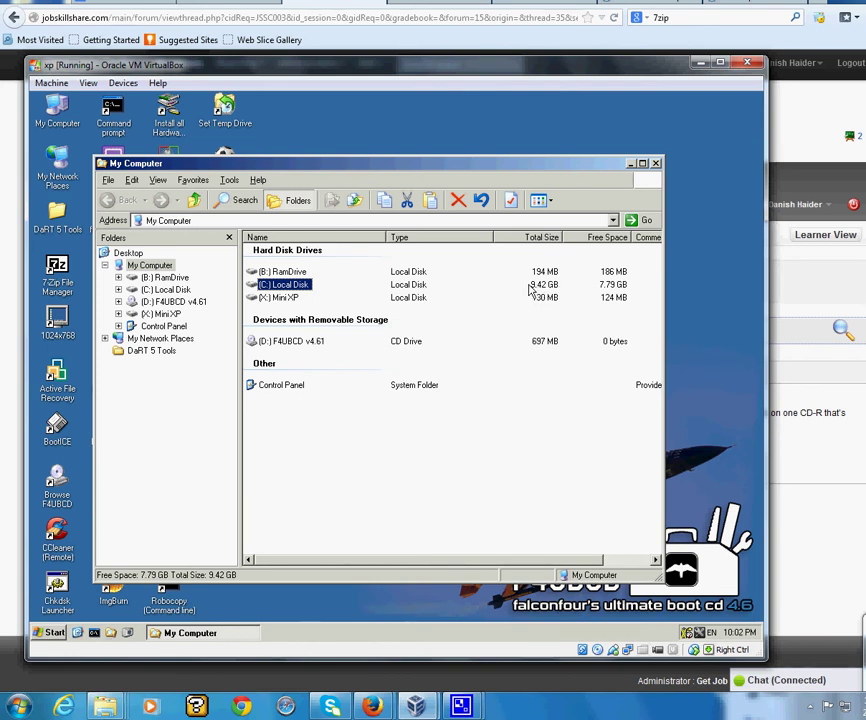
double_click(281, 287)
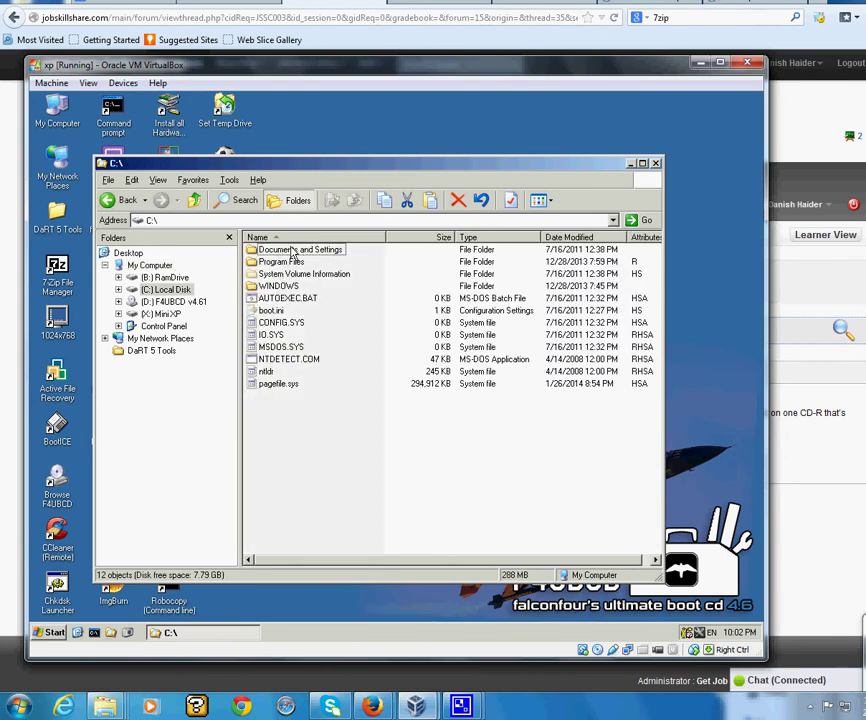
double_click(293, 252)
left_click(261, 275)
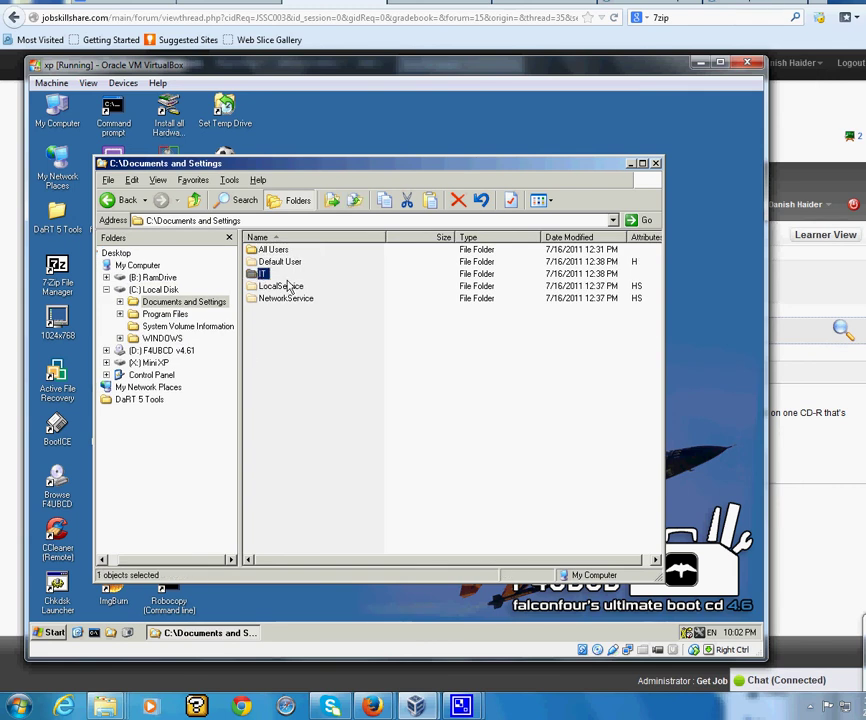
double_click(261, 275)
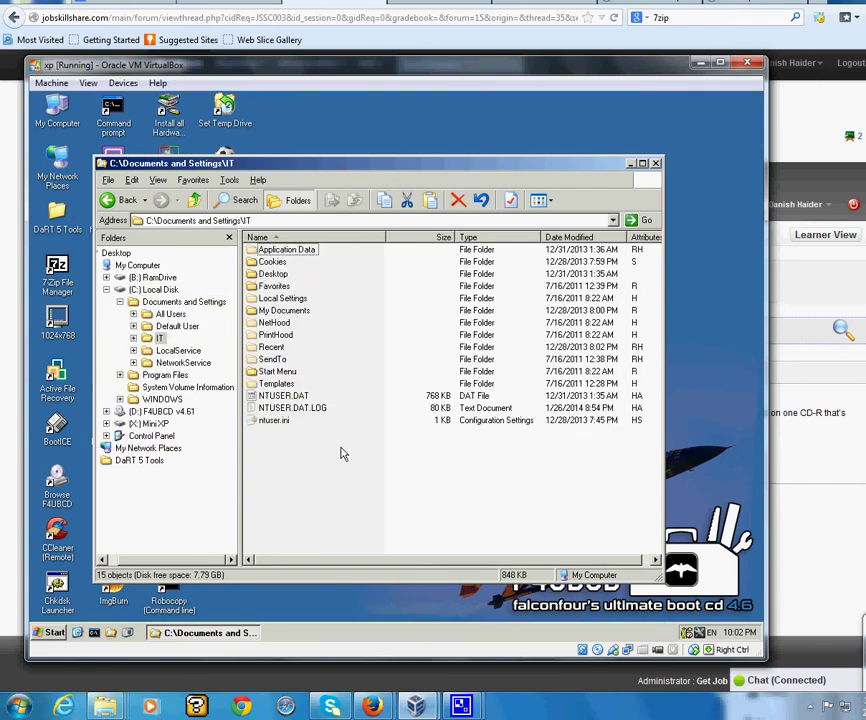
left_click(268, 263)
left_click(273, 274)
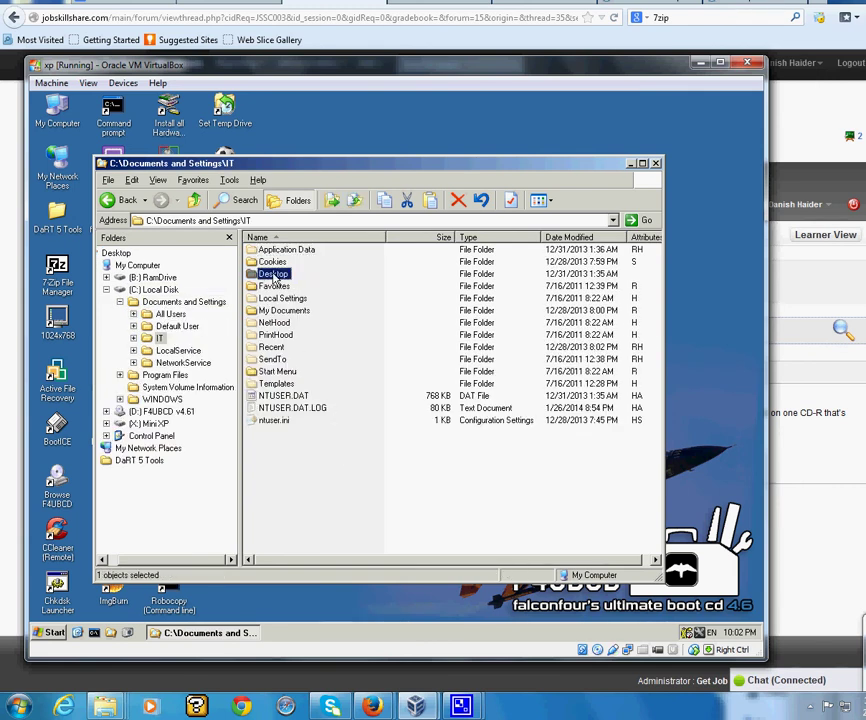
Step: Return to the root of C:, move and enlarge the file window to review its contents, and close it
left_click(126, 203)
left_click(126, 203)
left_click(126, 203)
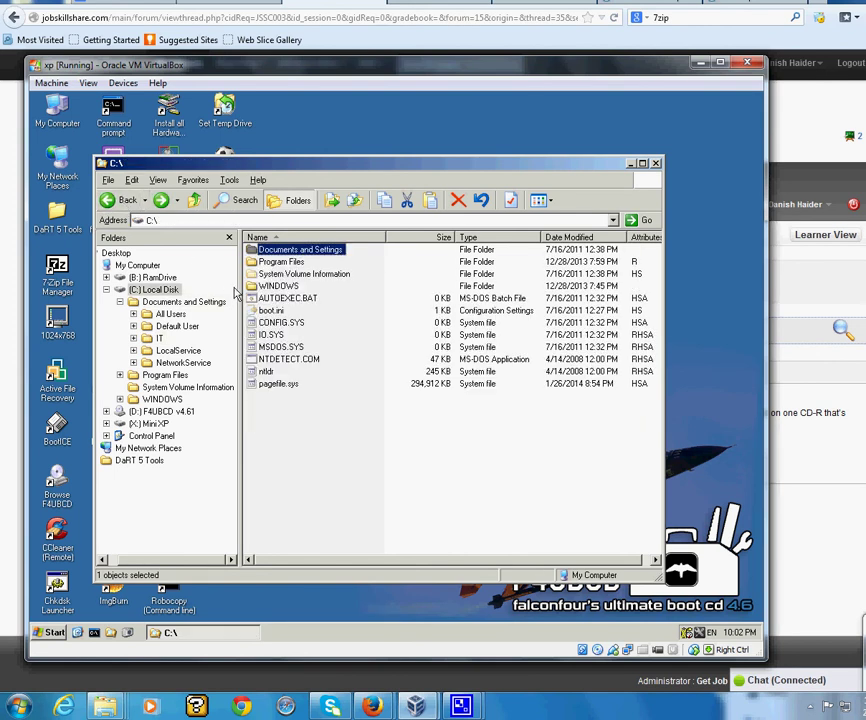
left_click(126, 203)
left_click(161, 200)
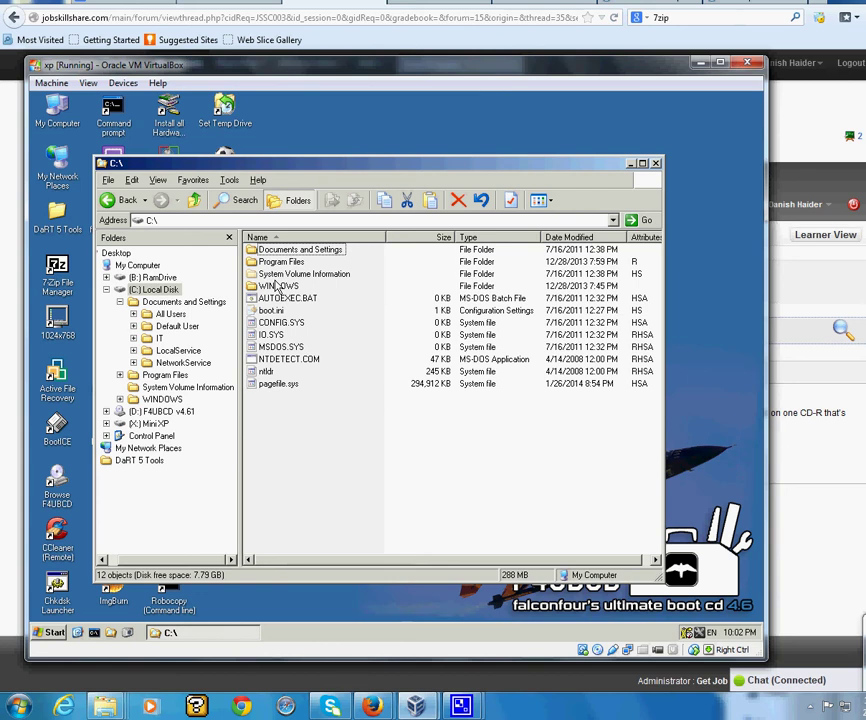
left_click_drag(273, 167, 222, 107)
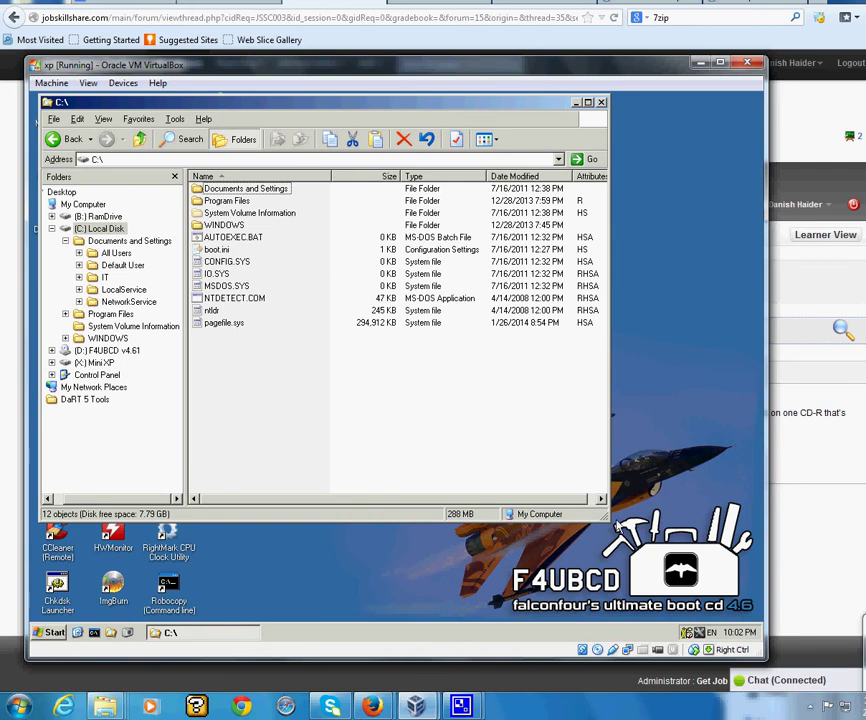
left_click_drag(604, 516, 746, 605)
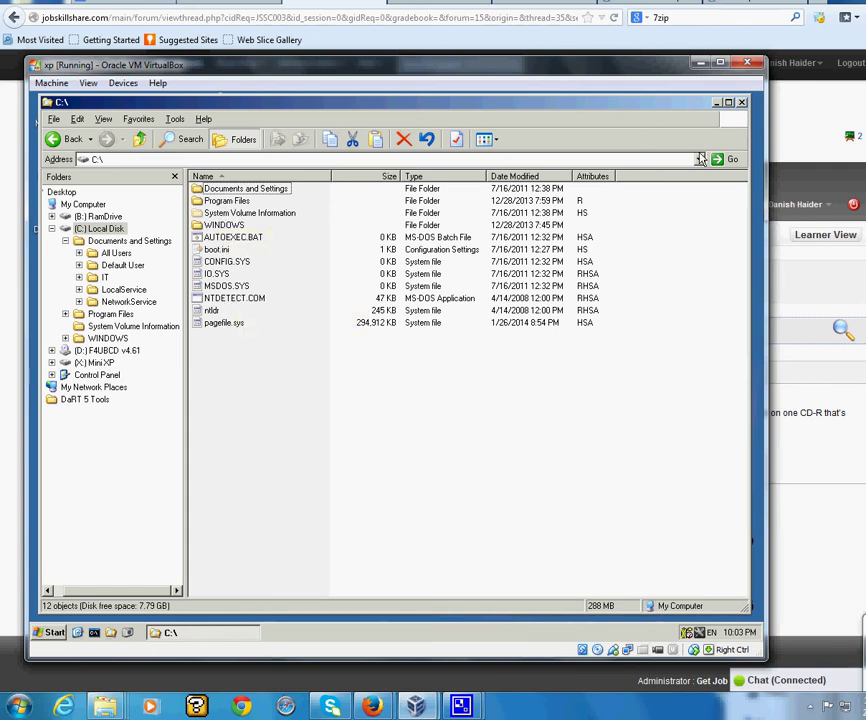
left_click(741, 104)
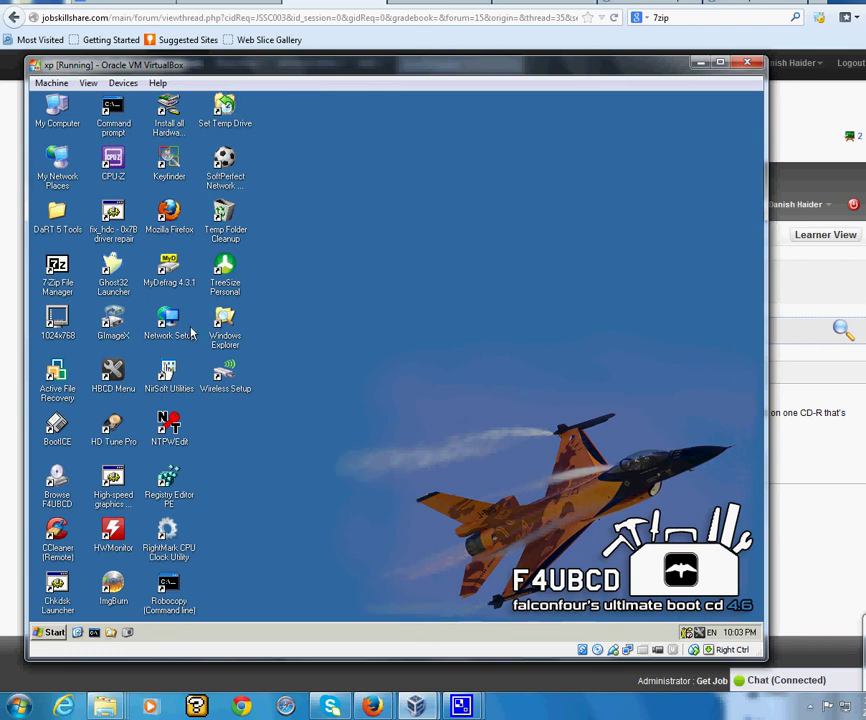
Step: Launch HBCD Menu, browse the tools in its D:\HBCD\WINTOOLS folder, and close the folder and the launcher
left_click(113, 381)
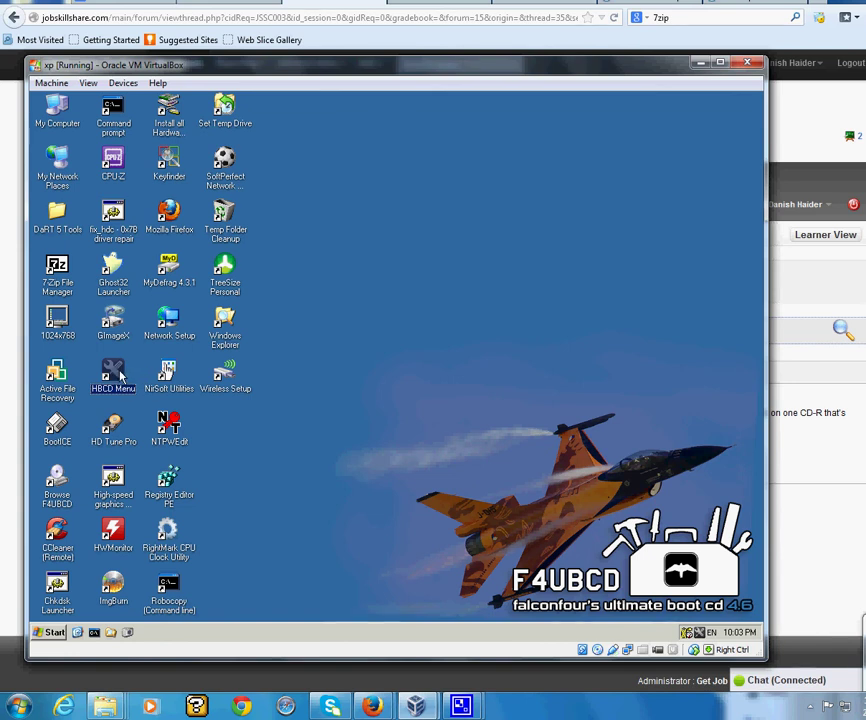
double_click(118, 374)
left_click(194, 208)
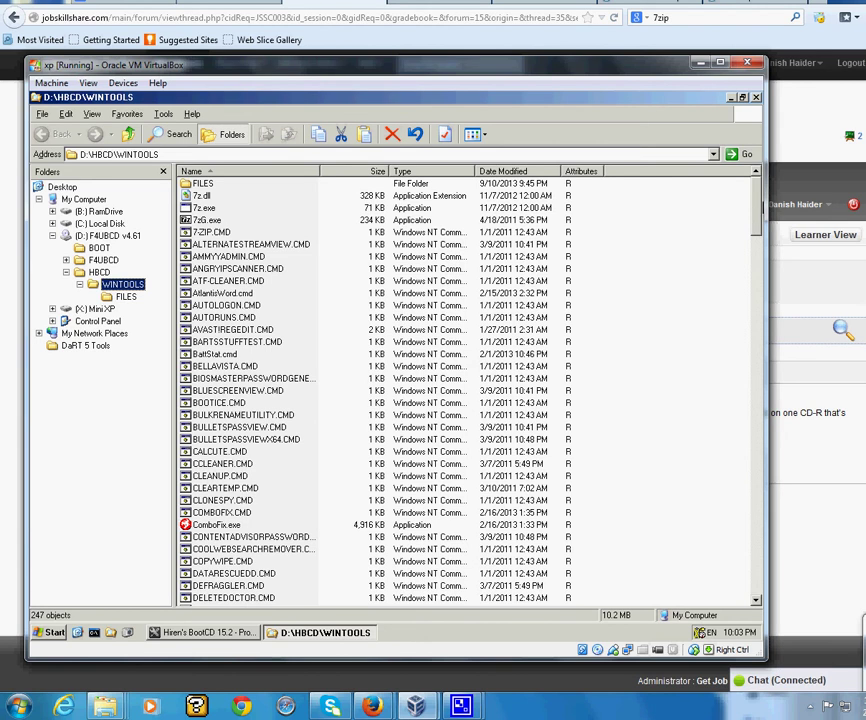
left_click_drag(758, 215, 707, 430)
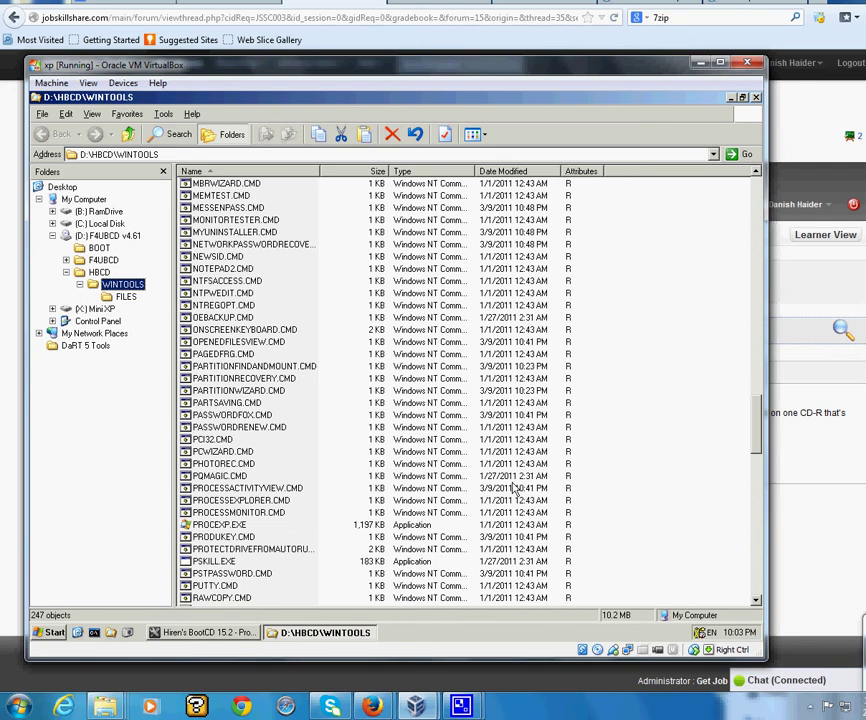
left_click_drag(758, 427, 732, 329)
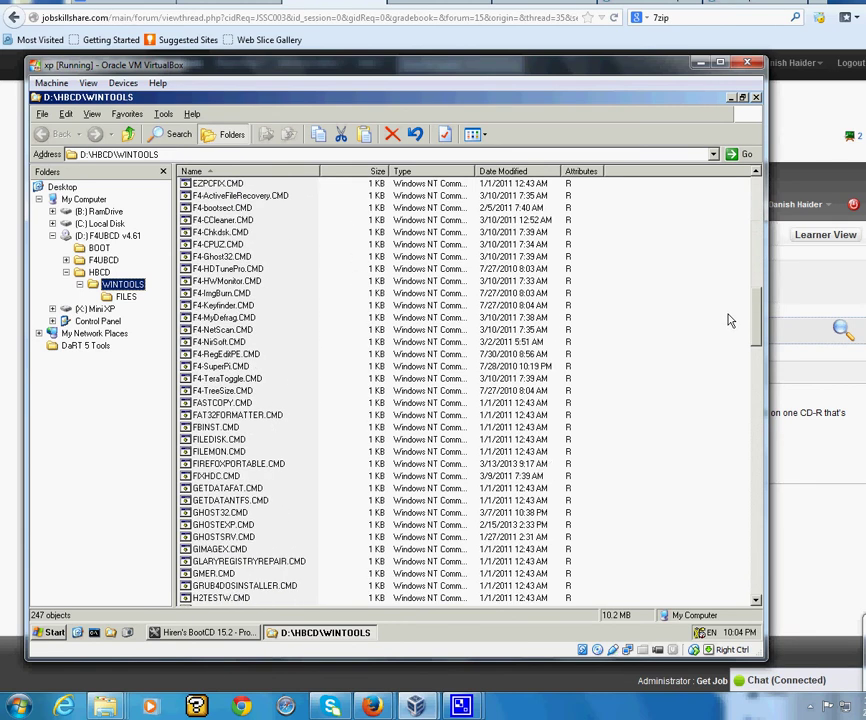
left_click(757, 99)
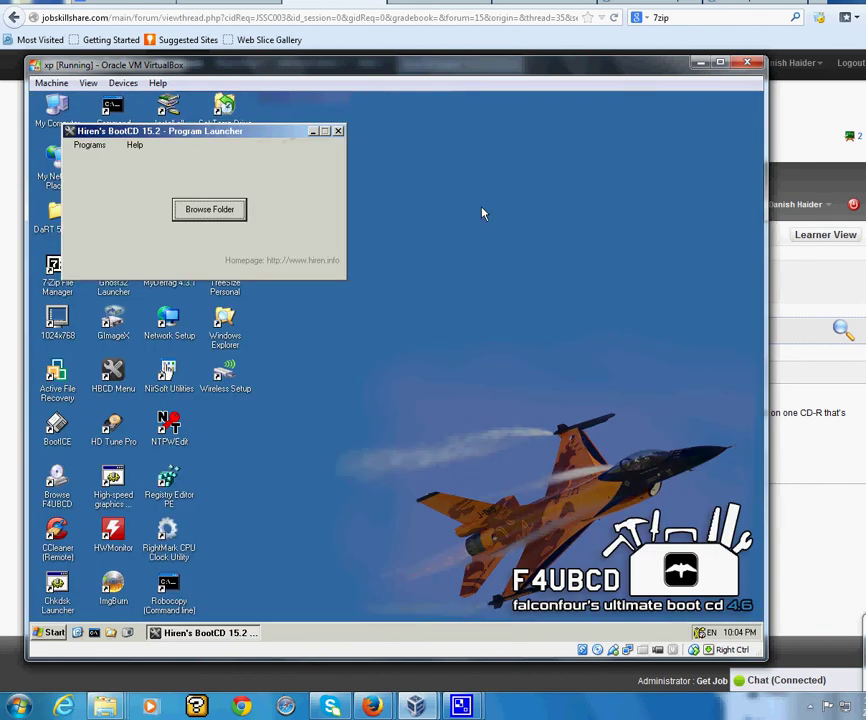
left_click(337, 132)
Step: Open SoftPerfect Network Scanner and set the scan range from 10.0.0.1 to 10.0.0.10
left_click(229, 186)
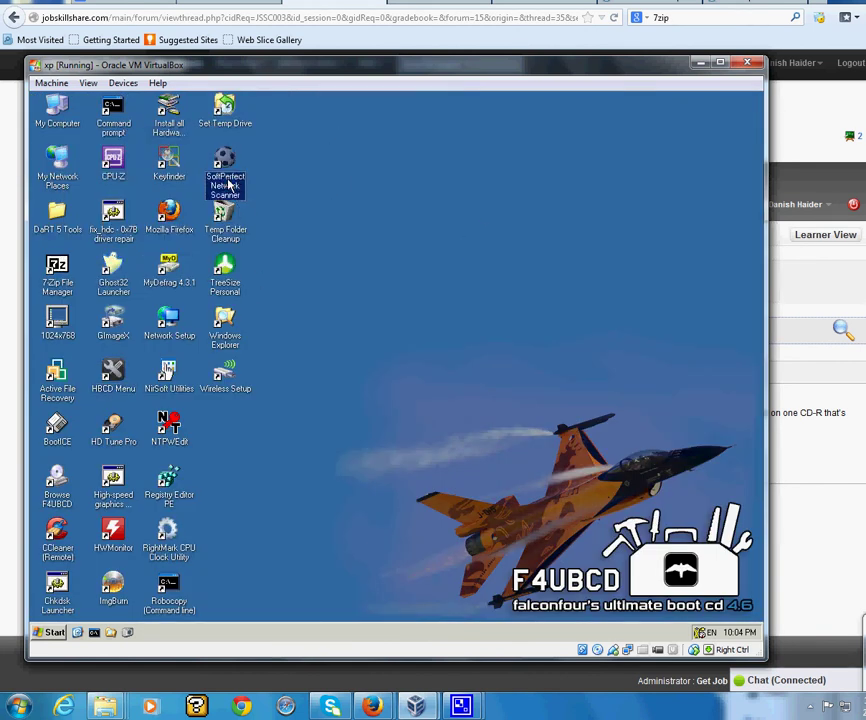
double_click(229, 186)
left_click_drag(436, 230, 365, 275)
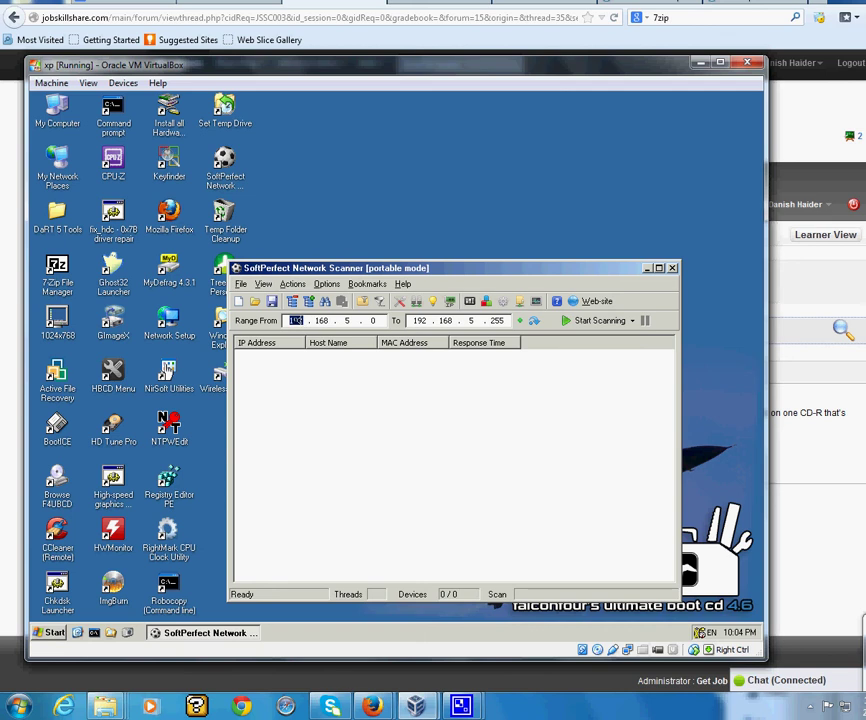
type("10.0.")
type("0.1")
left_click(430, 321)
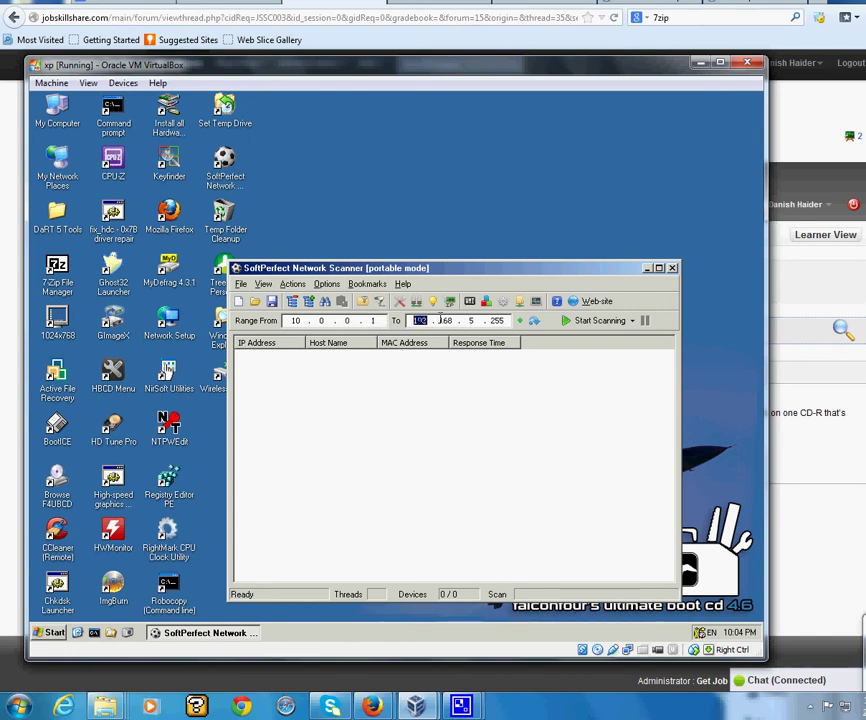
type("10 . 0 . 0 . 10")
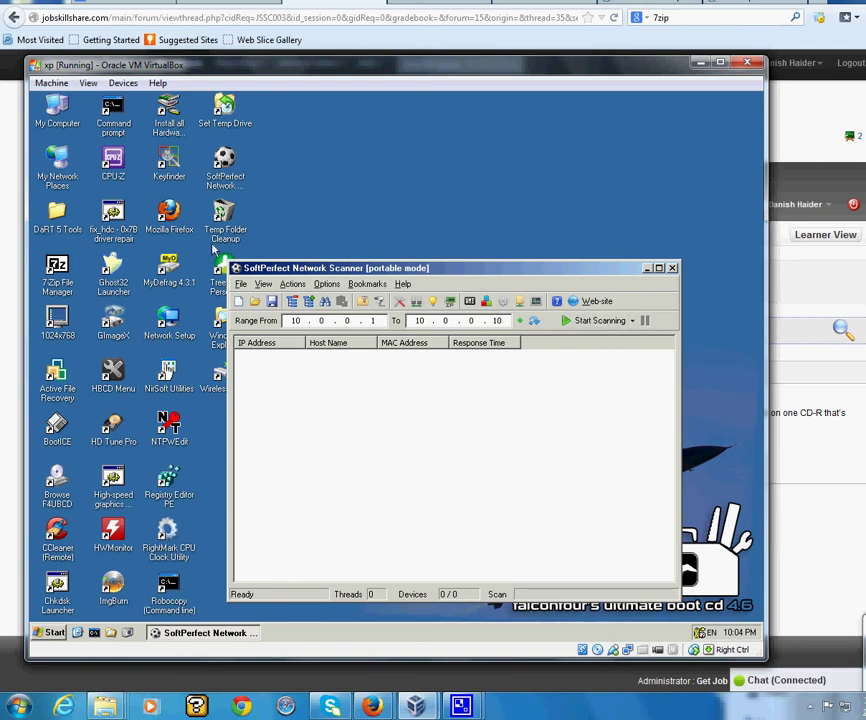
Step: Launch Mozilla Firefox with wired LAN support, accept the PE Network Manager adapter settings, and confirm that network support started
double_click(170, 213)
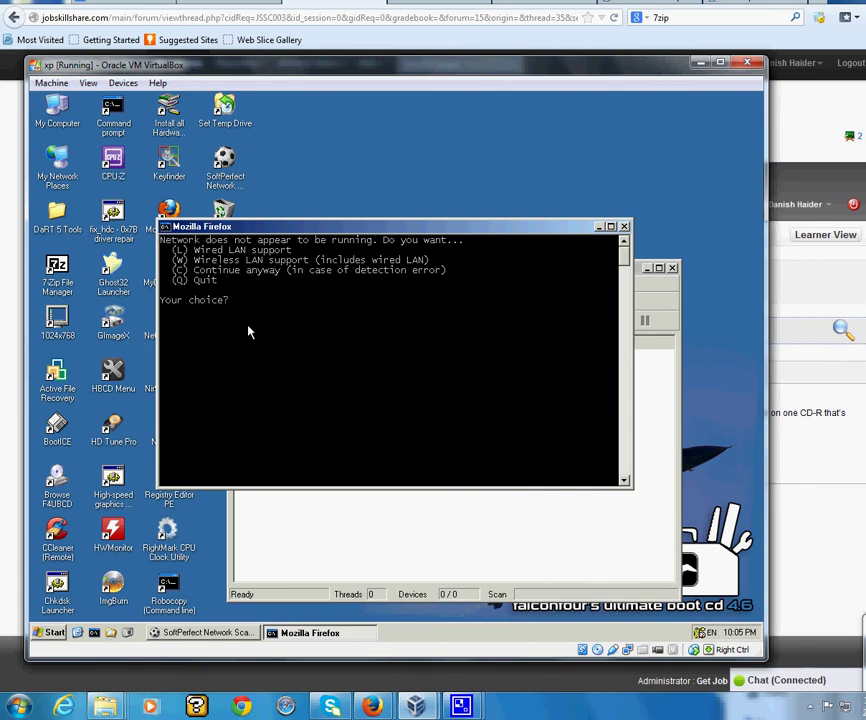
key("Return")
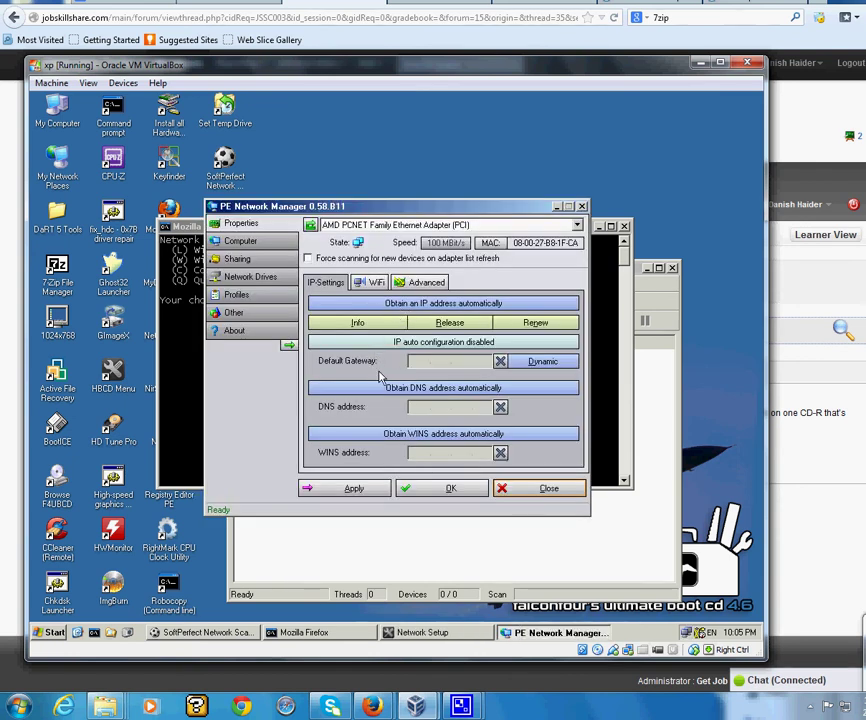
left_click(414, 488)
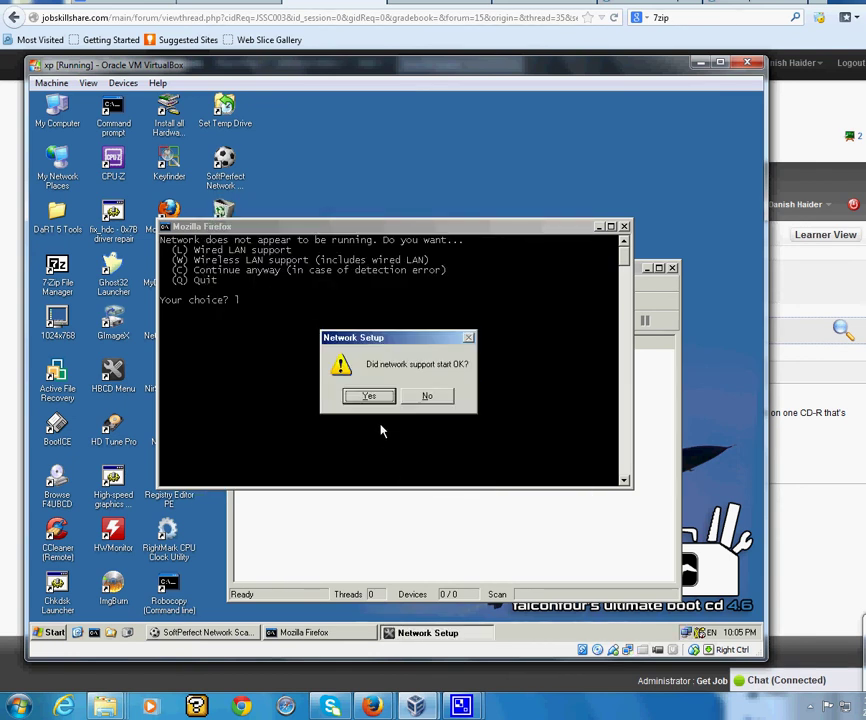
left_click(368, 396)
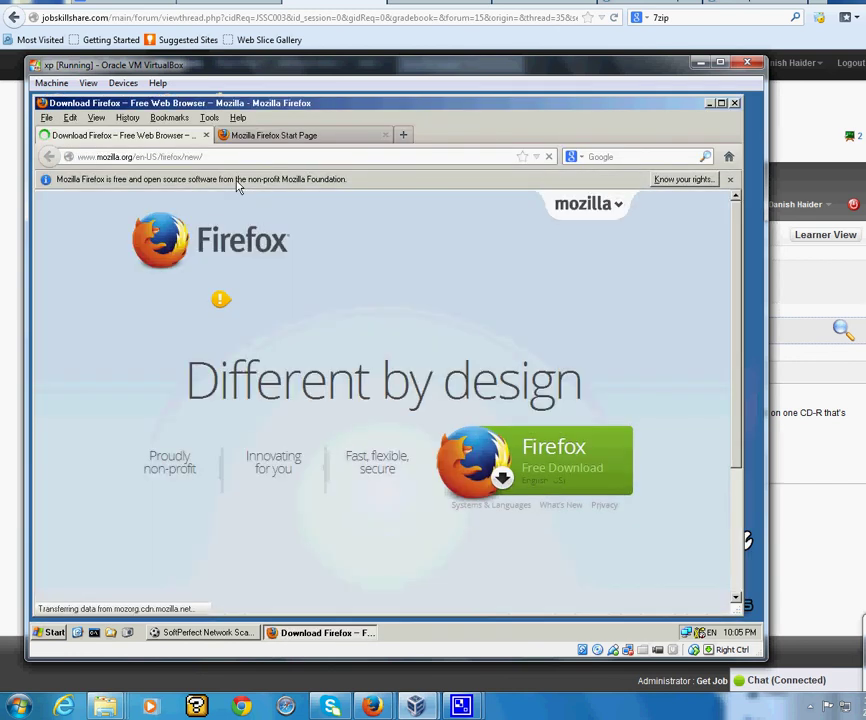
Step: View the Mozilla Firefox Start Page and a new blank tab, and close the browser with all its tabs
left_click(266, 136)
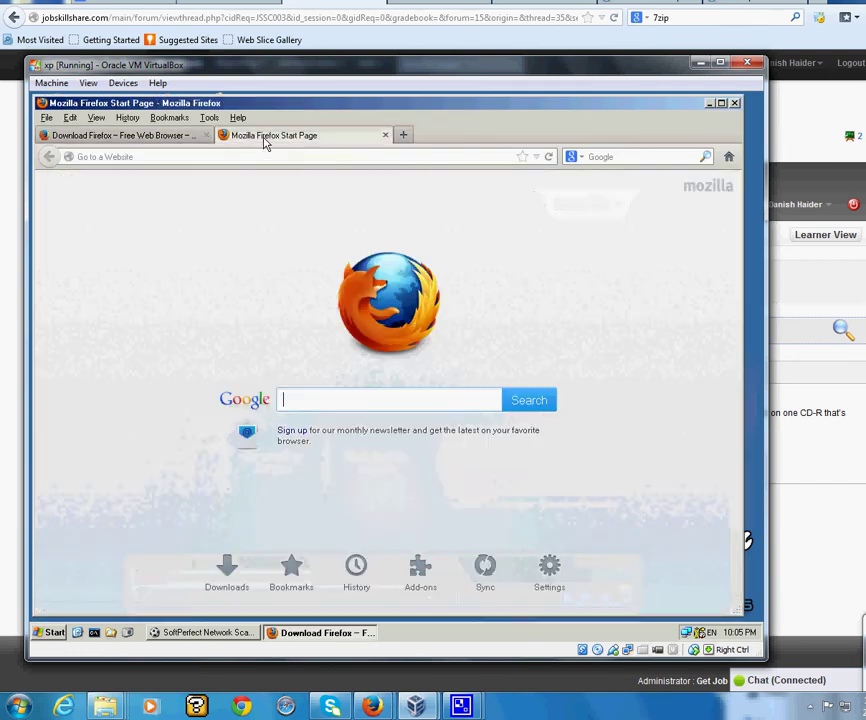
left_click(403, 135)
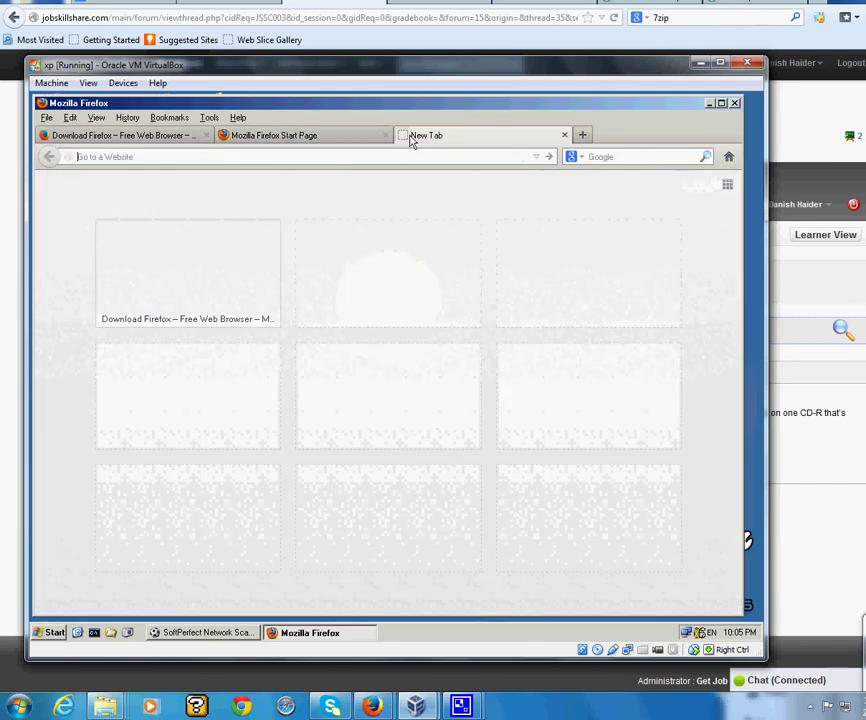
left_click(295, 142)
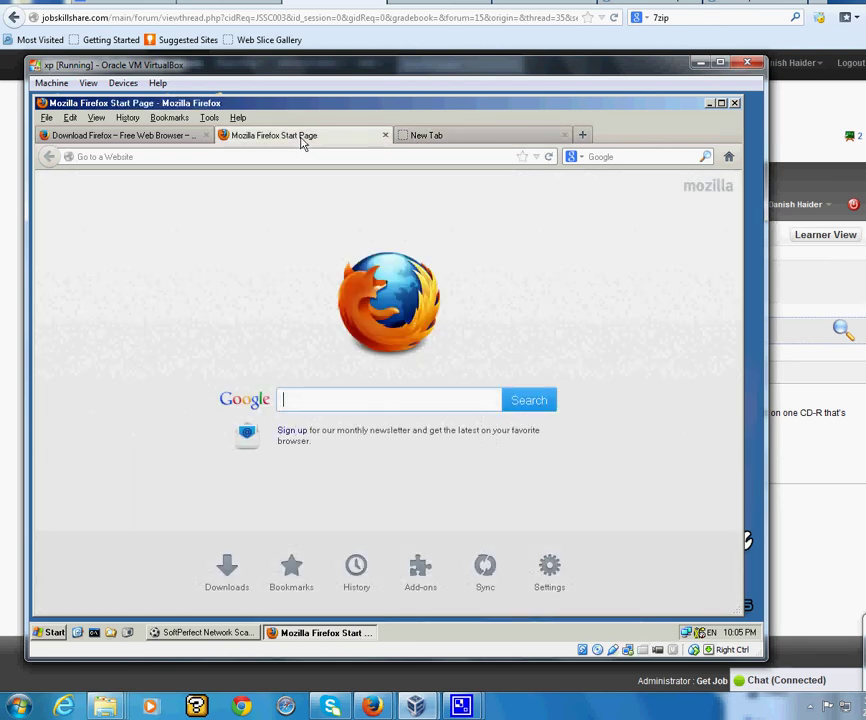
left_click(735, 104)
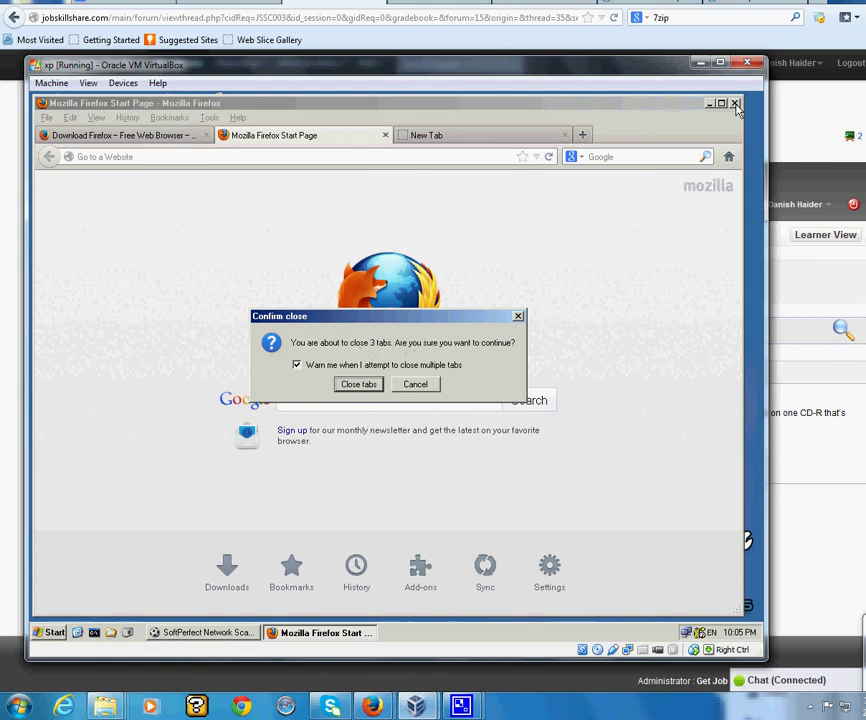
left_click(368, 386)
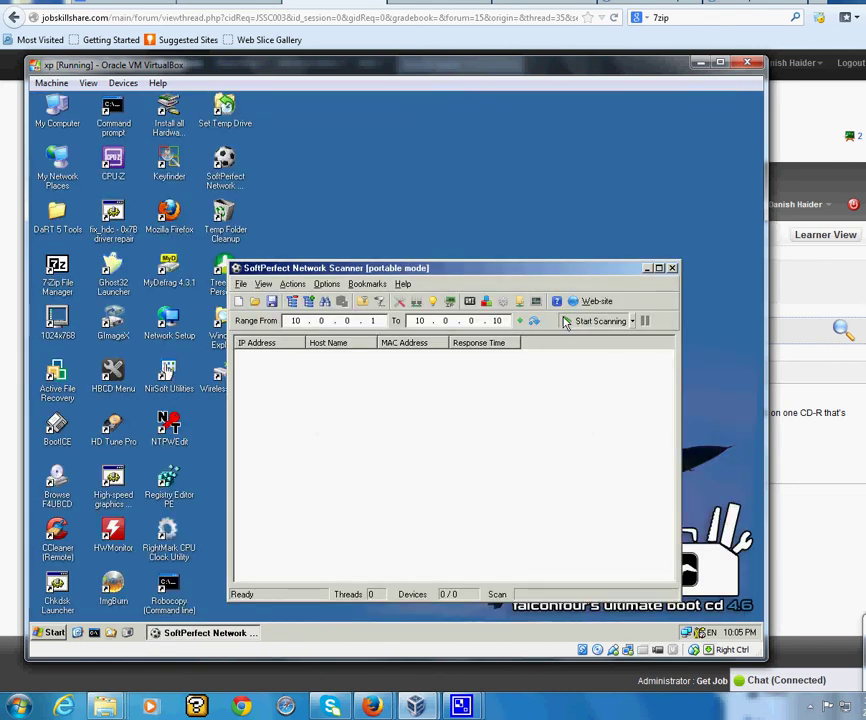
Step: Scan the set IP range, select the devices at 10.0.0.3 and 10.0.0.9 for review, and close SoftPerfect Network Scanner
left_click(600, 320)
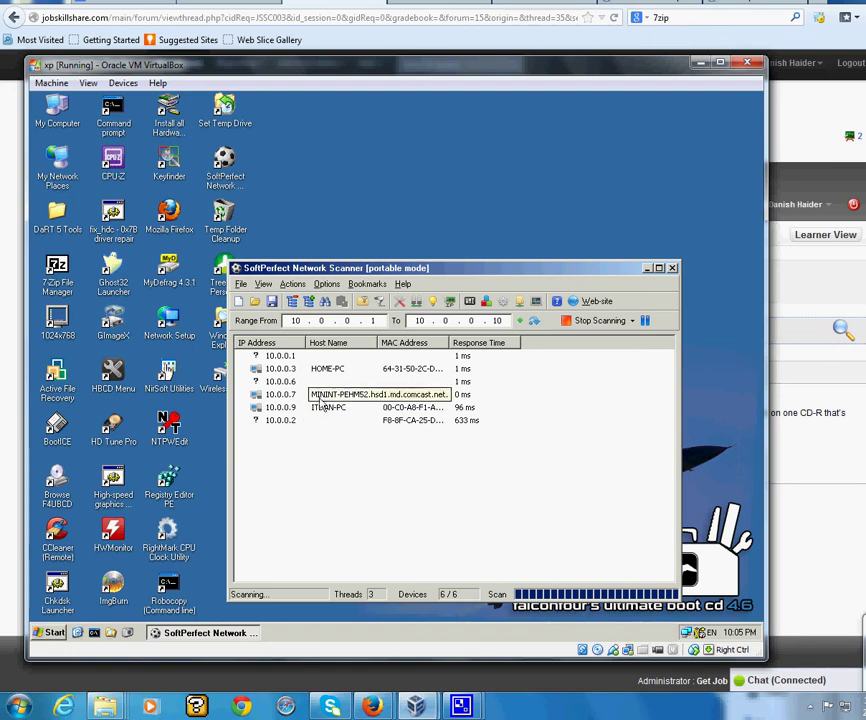
left_click(326, 370)
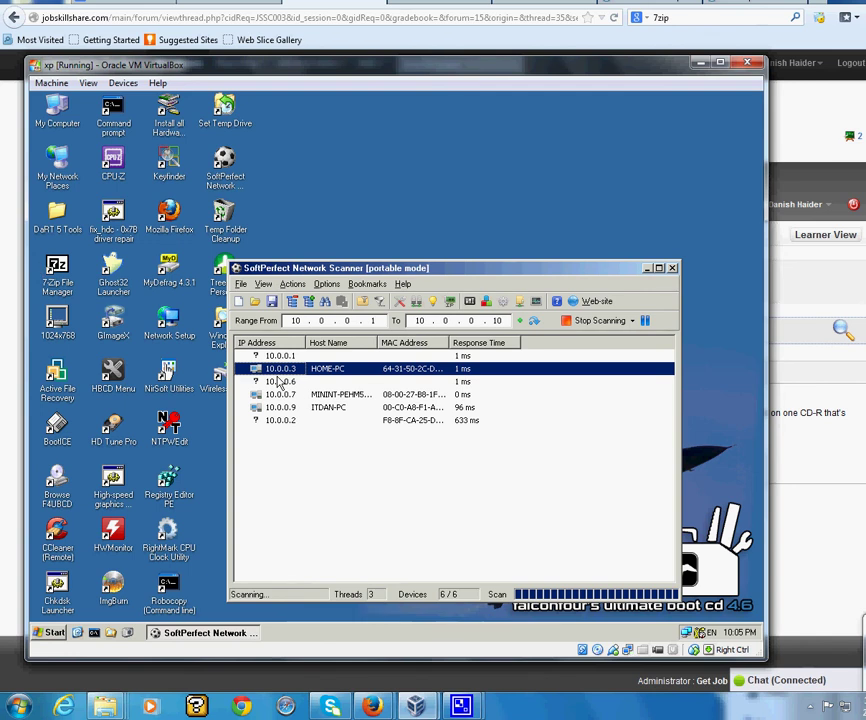
left_click(324, 410)
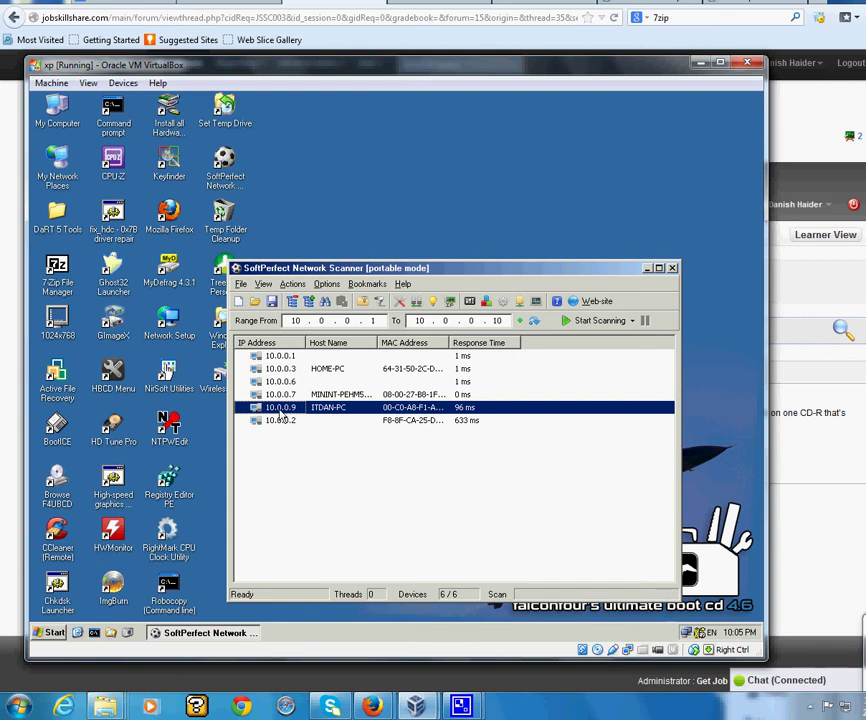
left_click(672, 268)
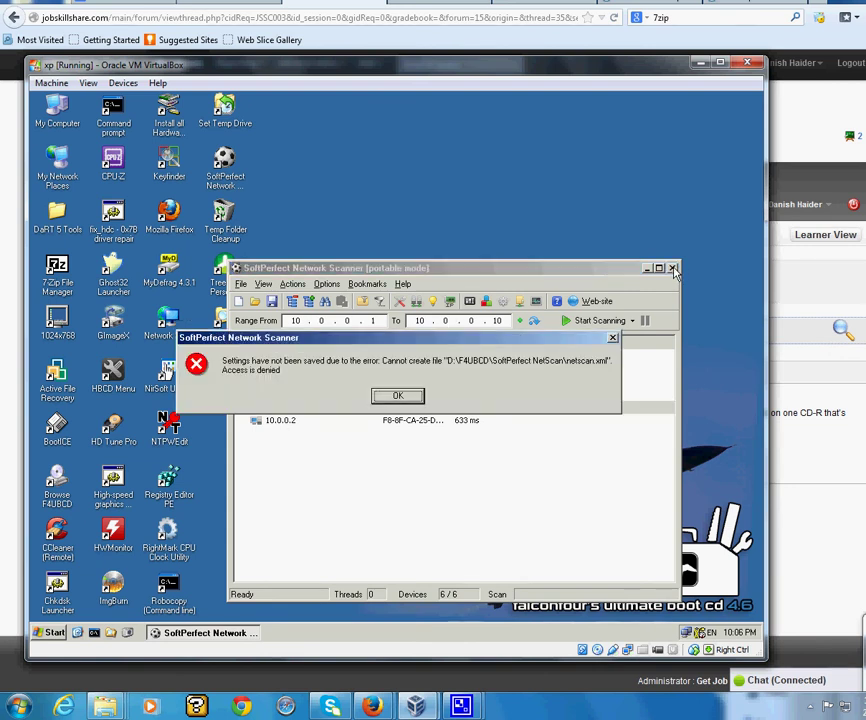
left_click(397, 396)
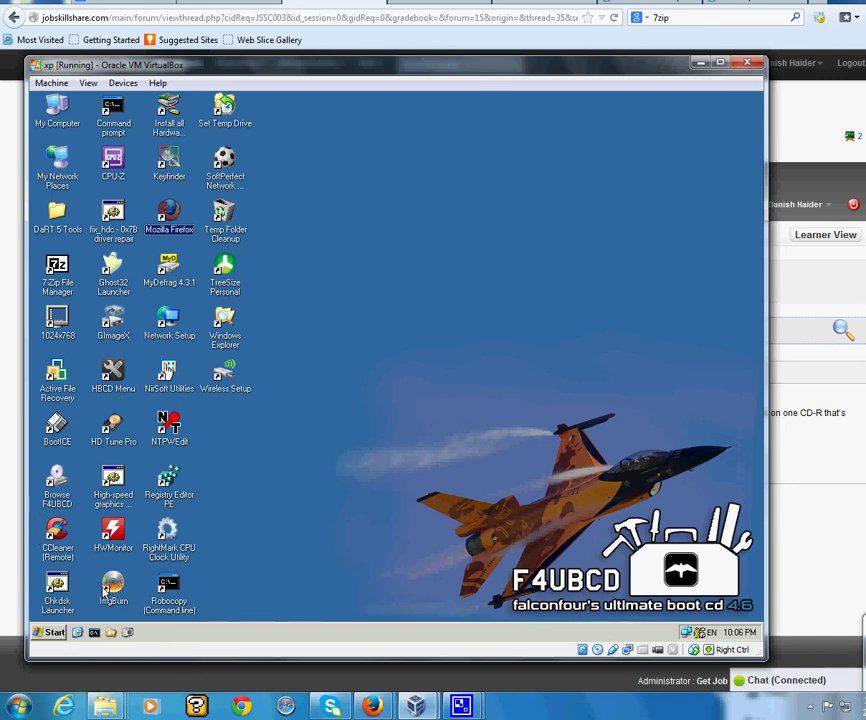
Step: Review the list of programs installed in MiniXP without launching any, and dismiss it
left_click(55, 632)
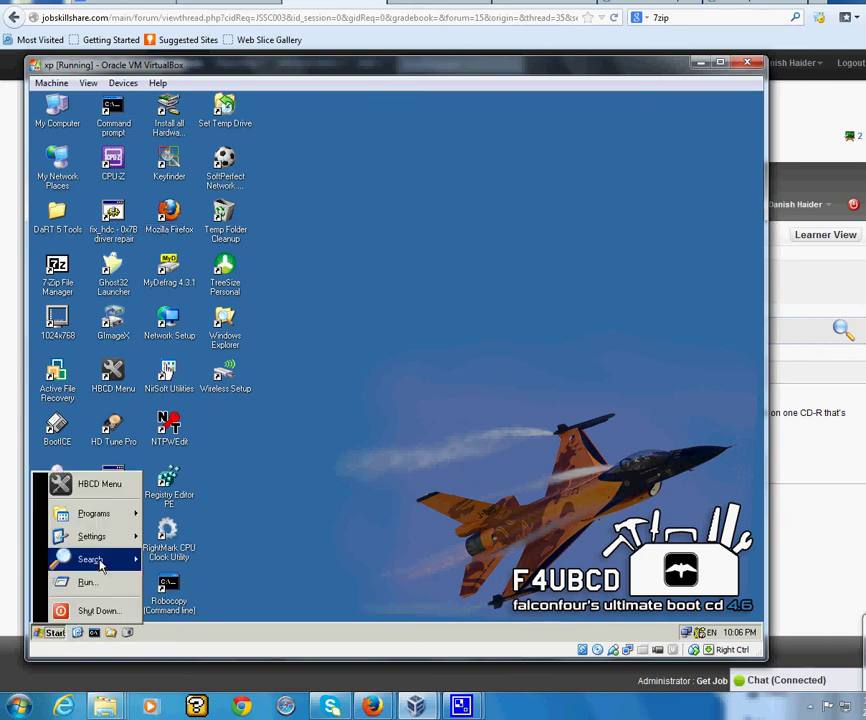
mouse_move(113, 516)
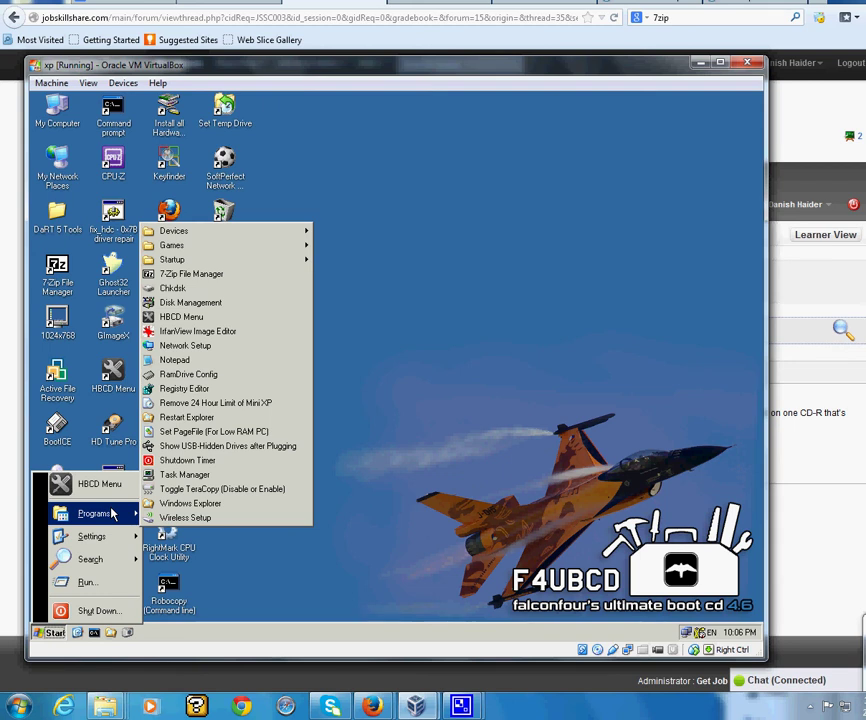
left_click(336, 443)
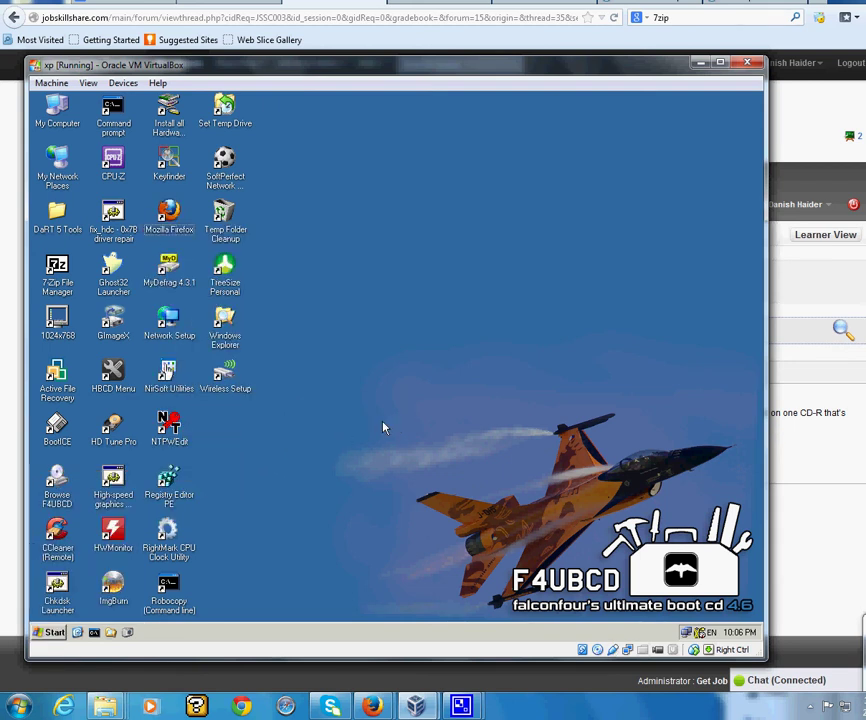